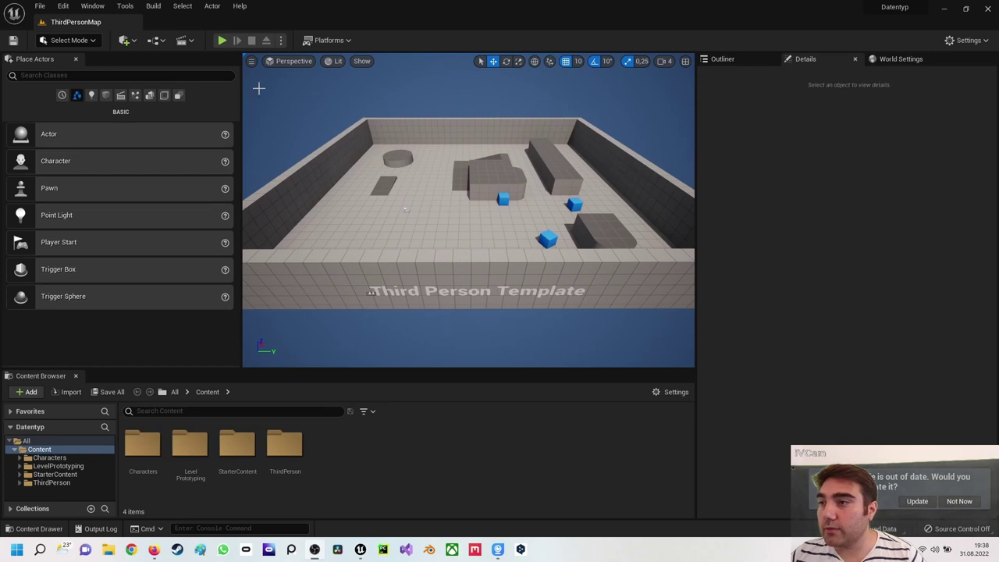
Open the Level Blueprint and dock its tab in the main editor.
left_click(157, 40)
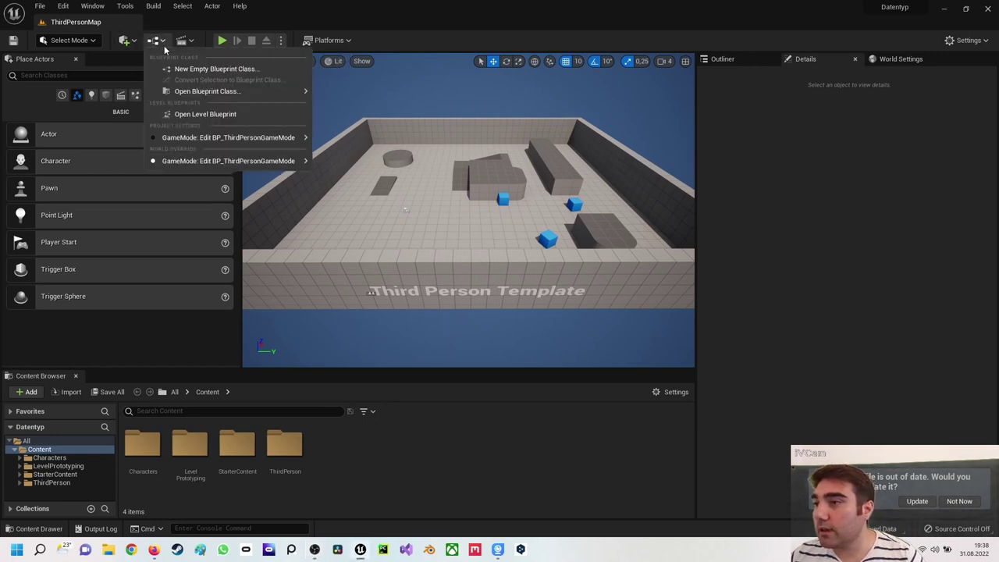
left_click(204, 118)
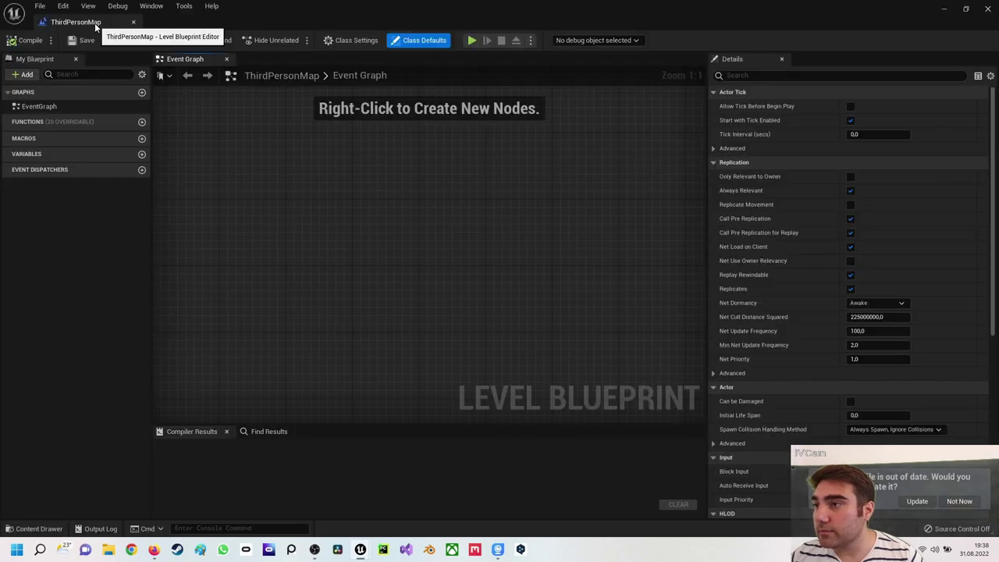
left_click_drag(75, 22, 207, 27)
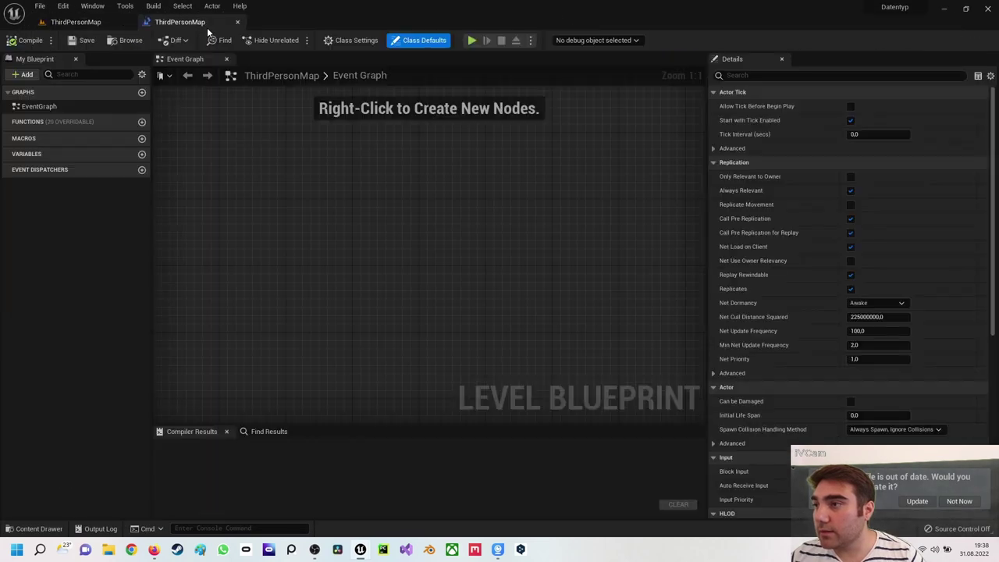
Add Boolean variables Schalter1 and Schalter2, then return to the ThirdPersonMap level.
left_click(141, 156)
type("Schalter1")
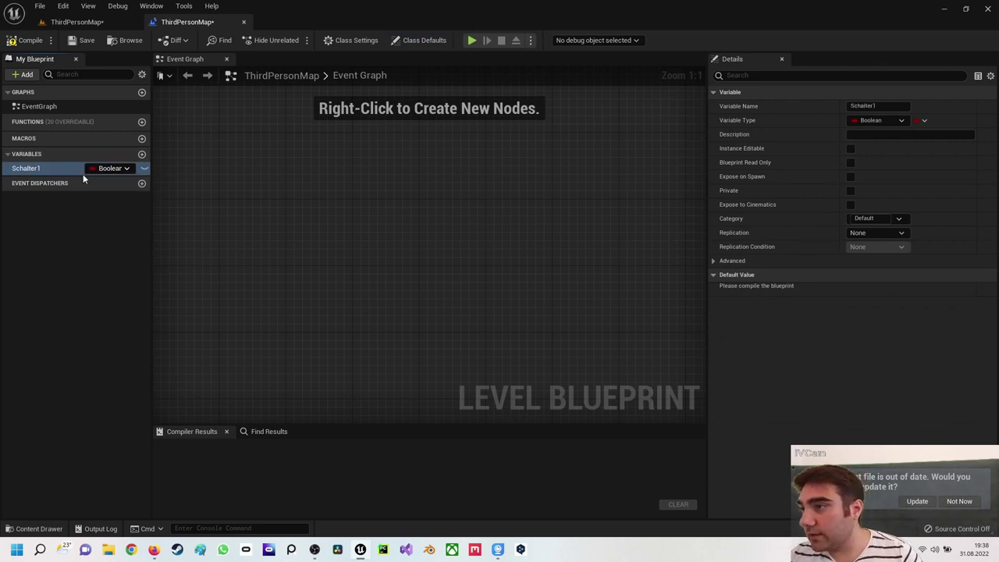
key("Return")
left_click(142, 156)
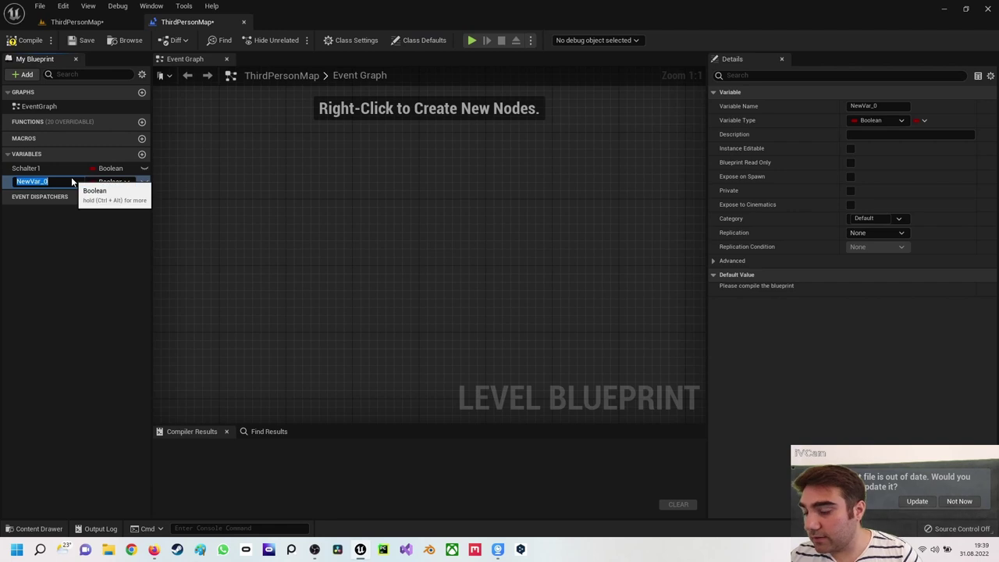
type("Schalter2")
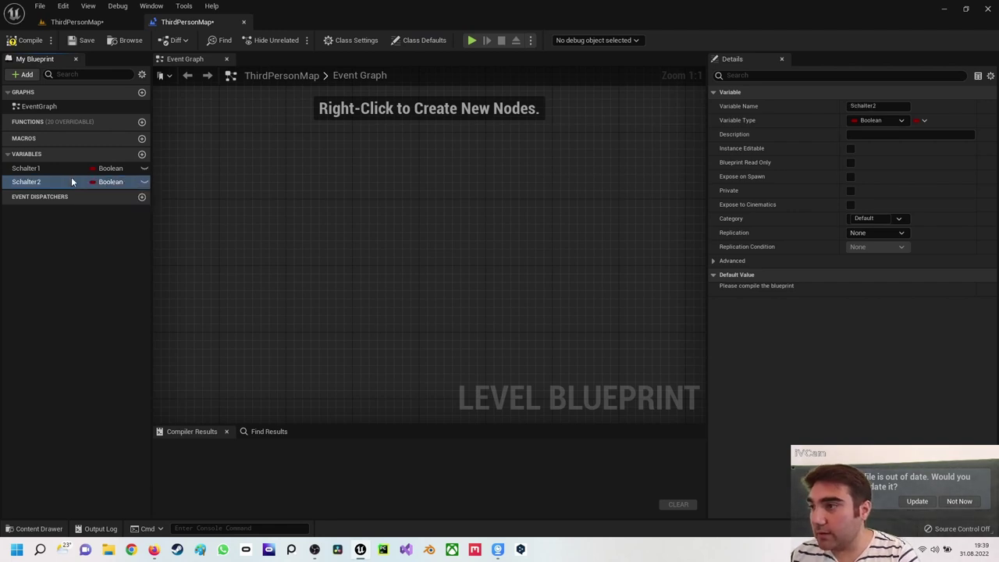
key("Return")
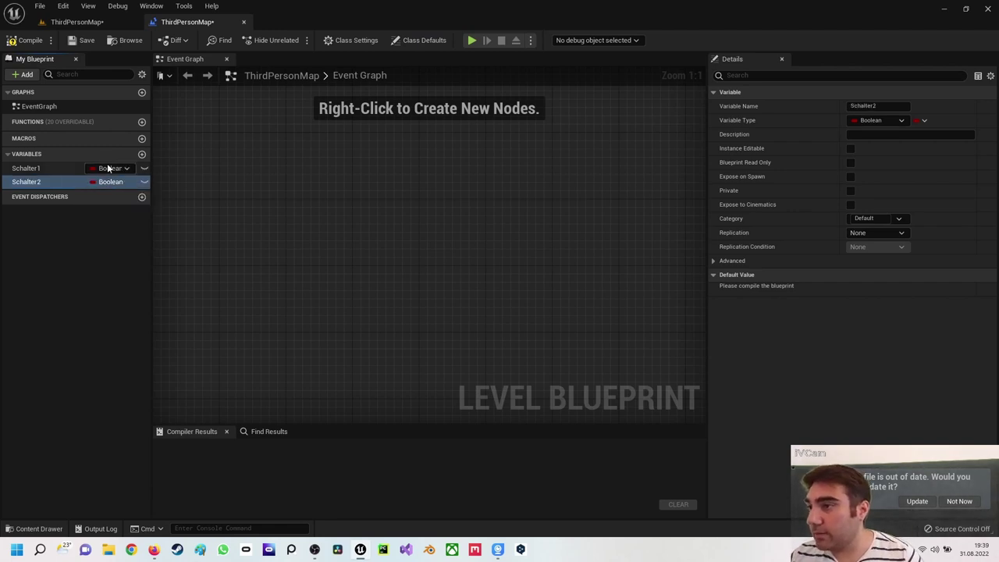
left_click(76, 22)
Search Place Actors for Trigger and place a Trigger Box beside the long block.
right_click_drag(346, 173, 375, 185)
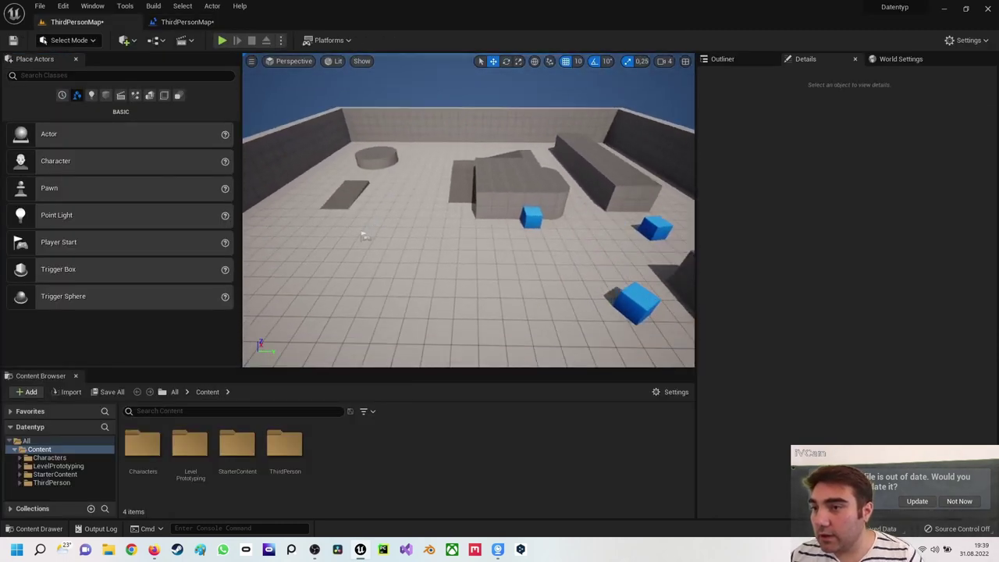
left_click(68, 74)
type("trigger")
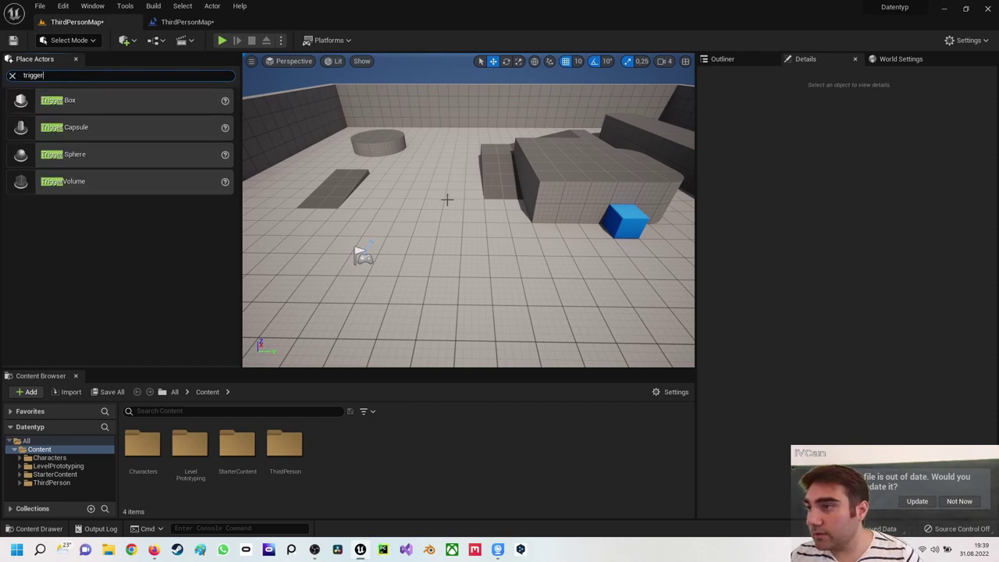
right_click_drag(447, 200, 468, 196)
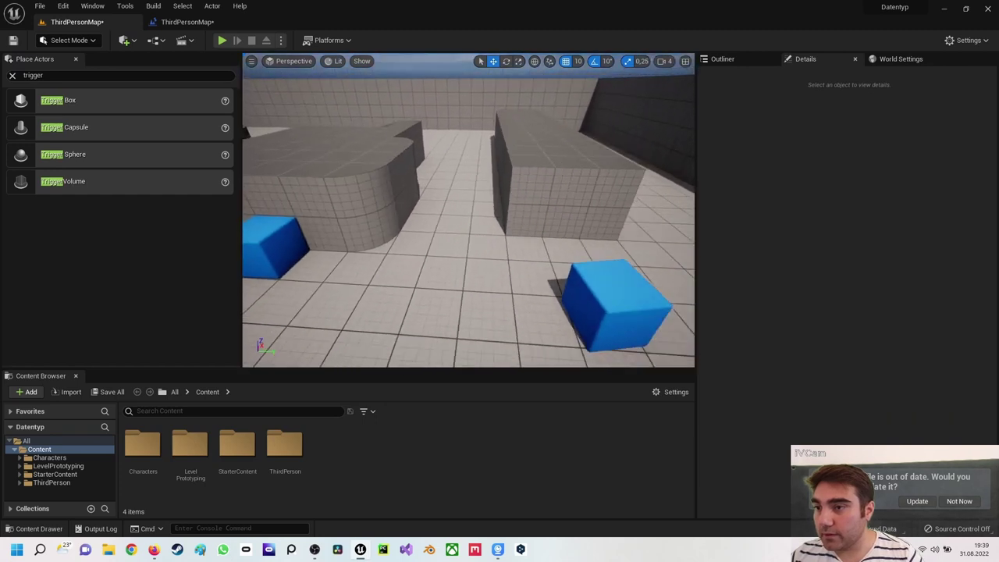
right_click(435, 201)
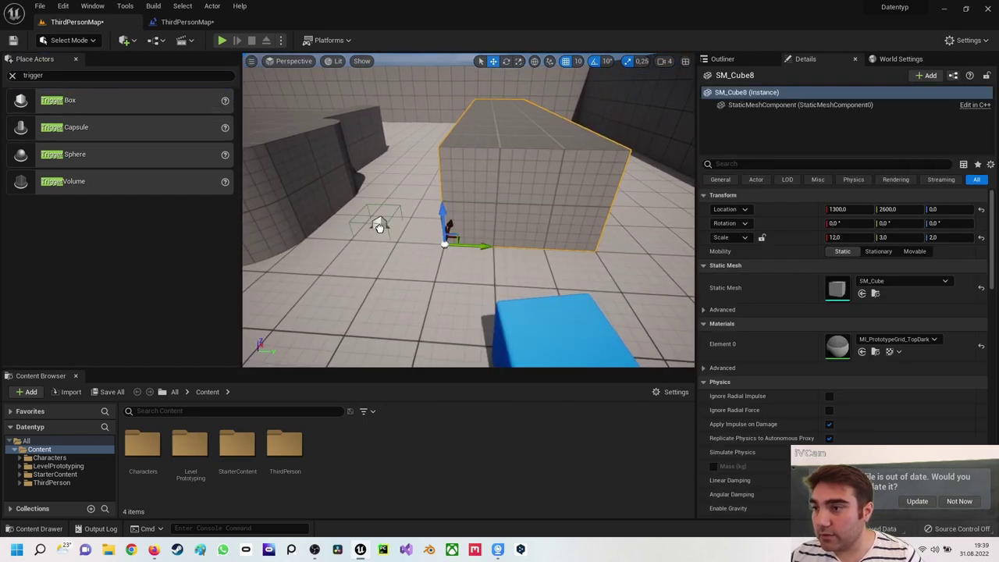
mouse_move(58, 100)
left_mouse_down()
mouse_move(381, 226)
mouse_move(367, 174)
left_mouse_up()
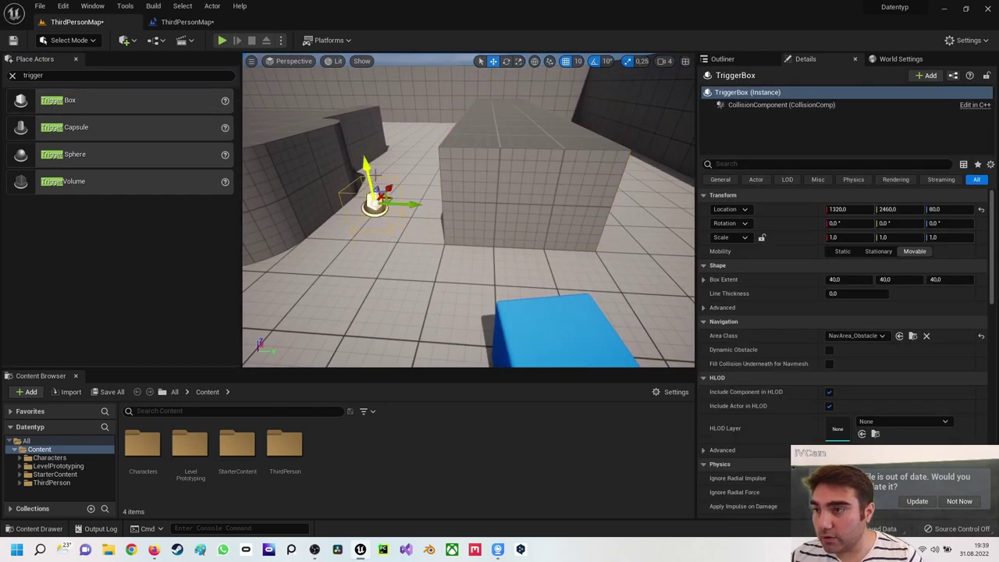
Scale the trigger box longer and taller, to Box Extent 40 × 146.25 × 120.
key("r")
left_click_drag(407, 205, 421, 206)
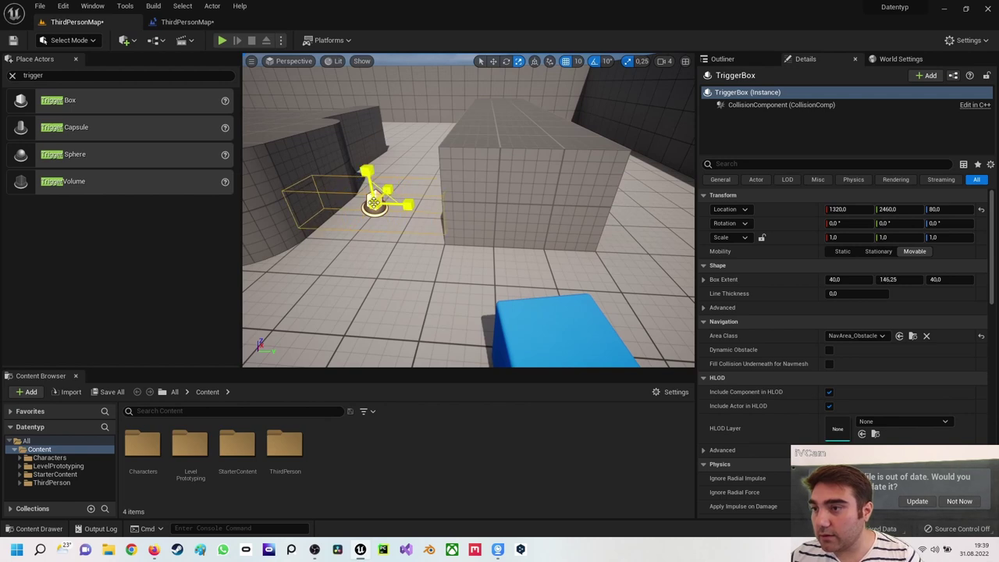
left_click_drag(366, 171, 367, 144)
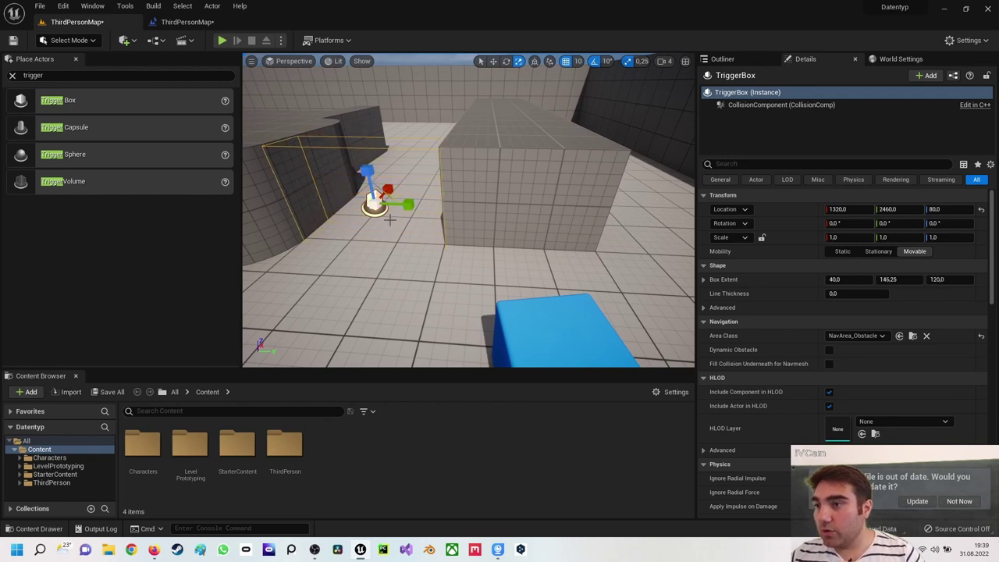
key("w")
right_click_drag(366, 144, 367, 145)
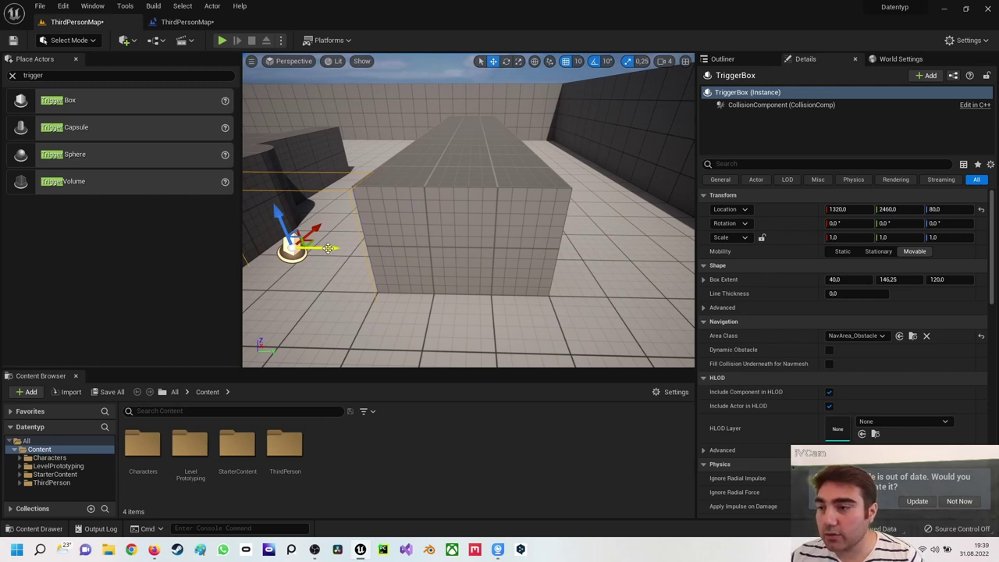
Alt-drag a duplicate TriggerBox2 to the block's other side, then reselect the original.
left_click_drag(328, 248, 671, 255, "alt")
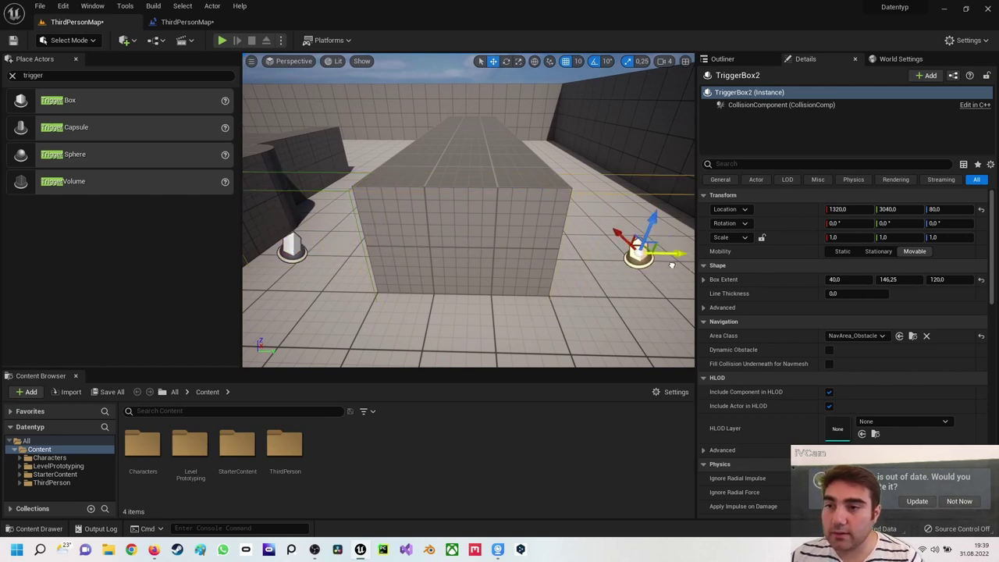
right_click_drag(468, 234, 500, 234)
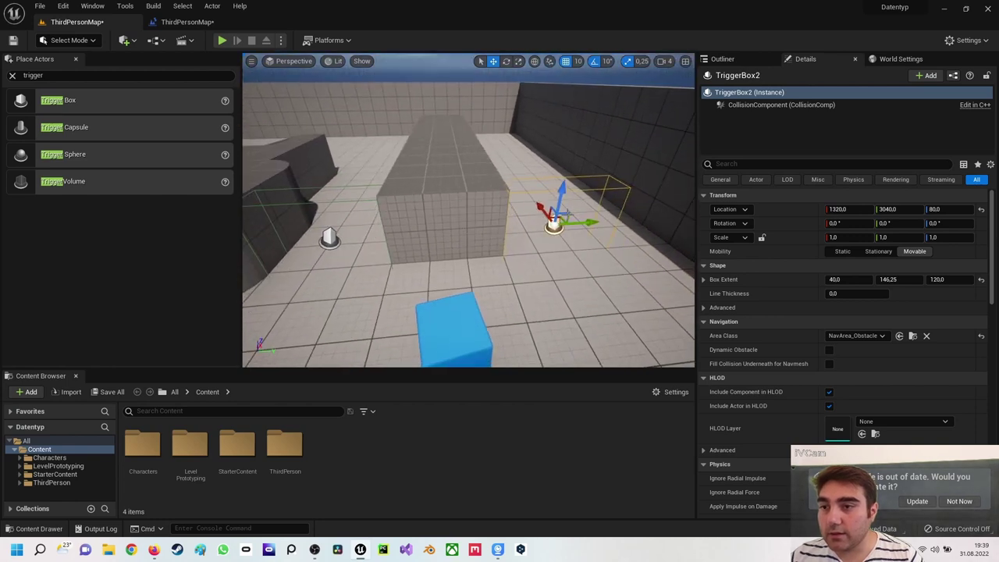
left_click(330, 236)
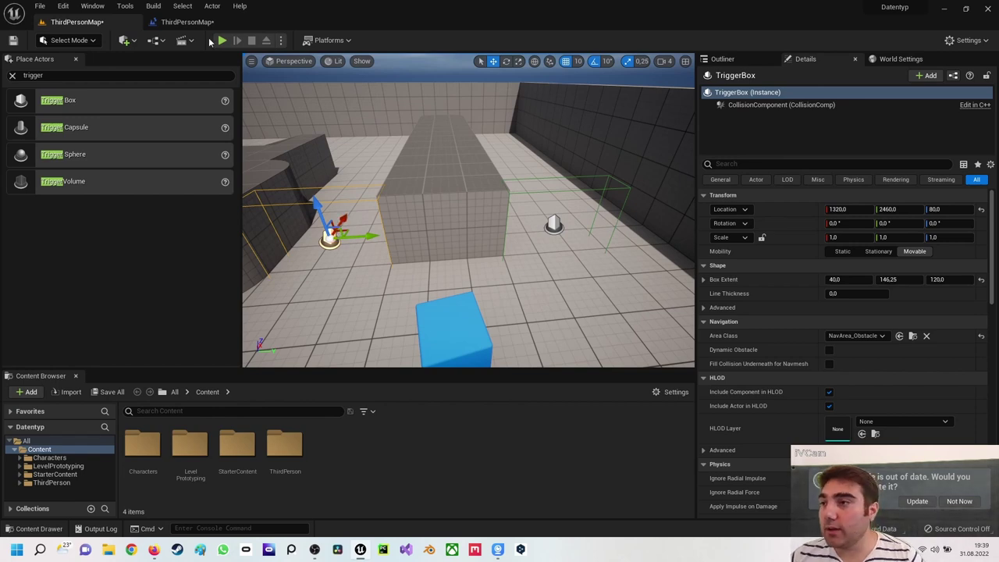
Add an On Actor Begin Overlap (TriggerBox) event node from the Collision events.
left_click(201, 28)
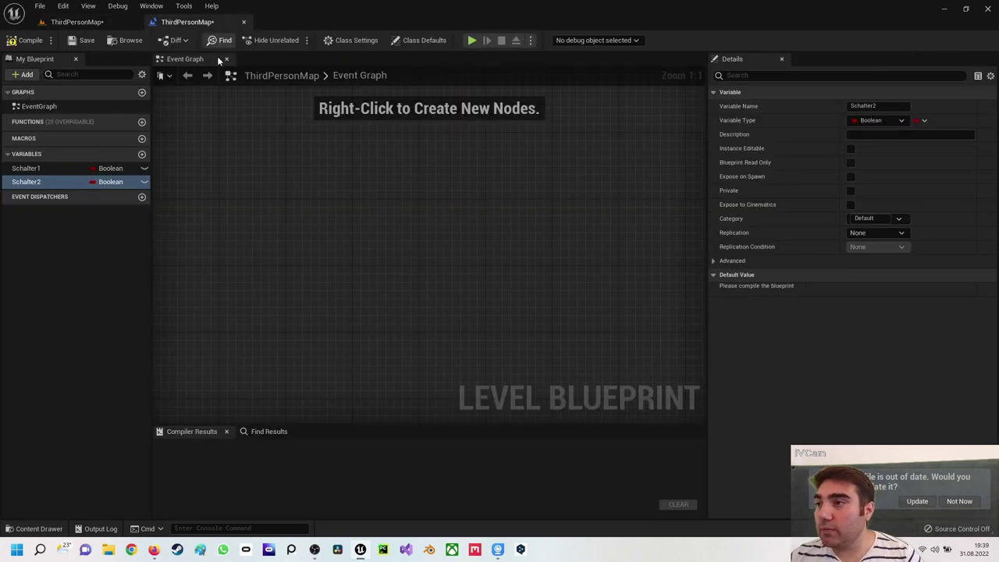
right_click(281, 181)
left_click(286, 210)
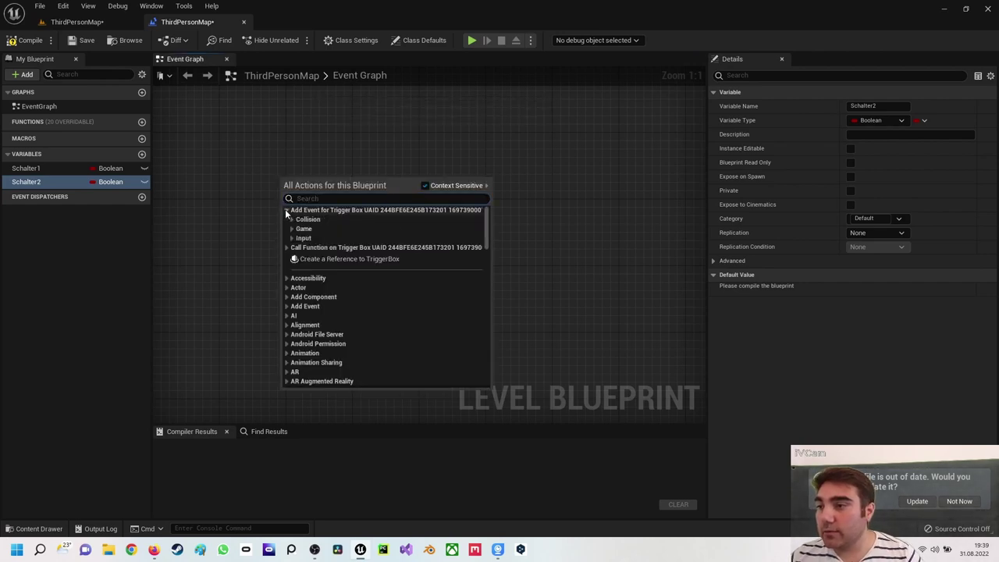
left_click(292, 219)
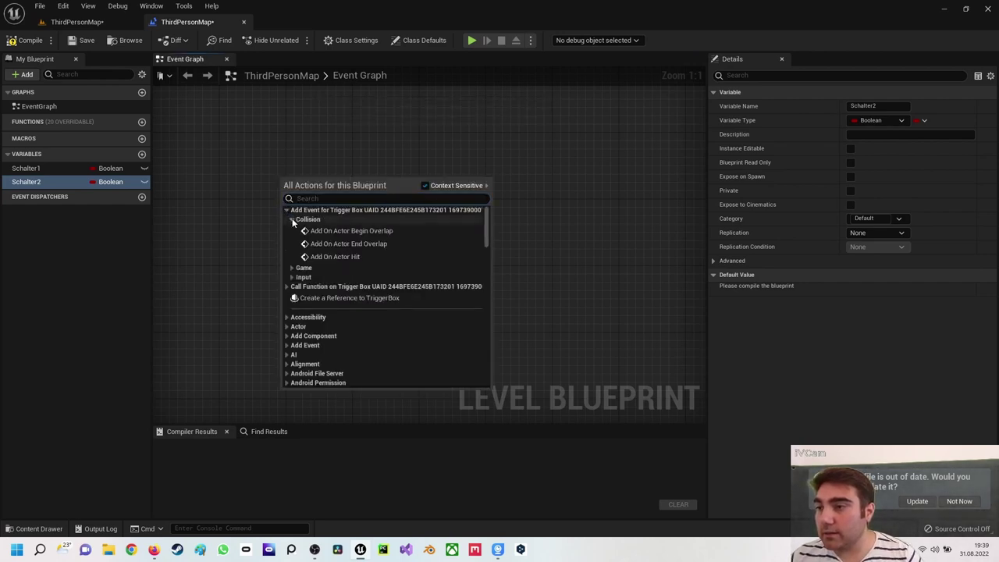
left_click(331, 230)
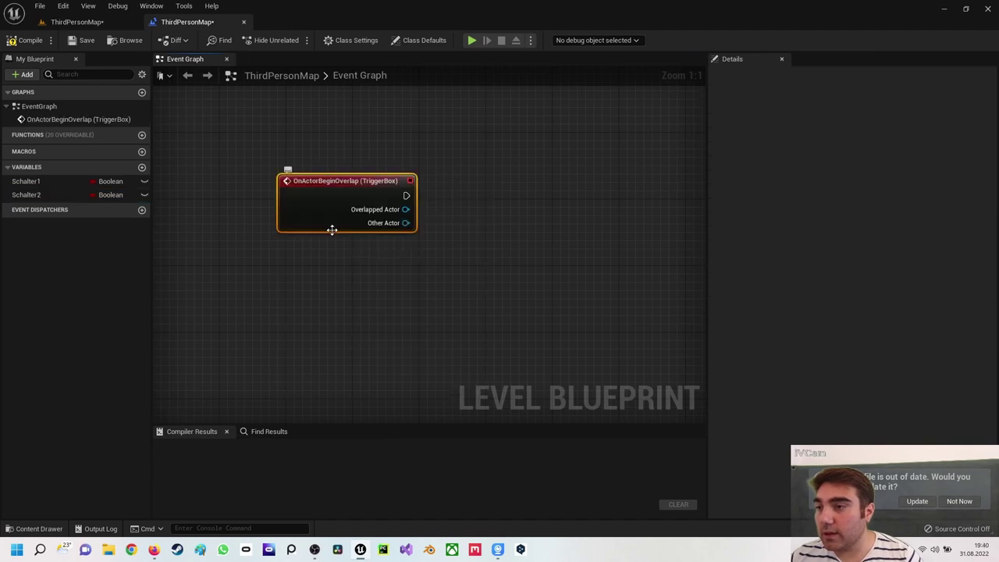
left_click_drag(376, 184, 373, 141)
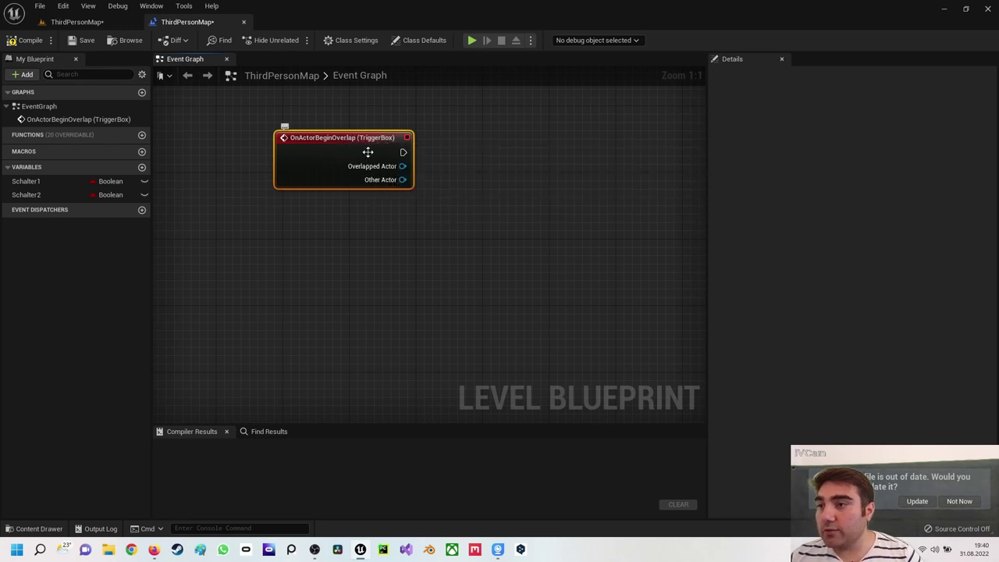
left_click_drag(402, 152, 530, 154)
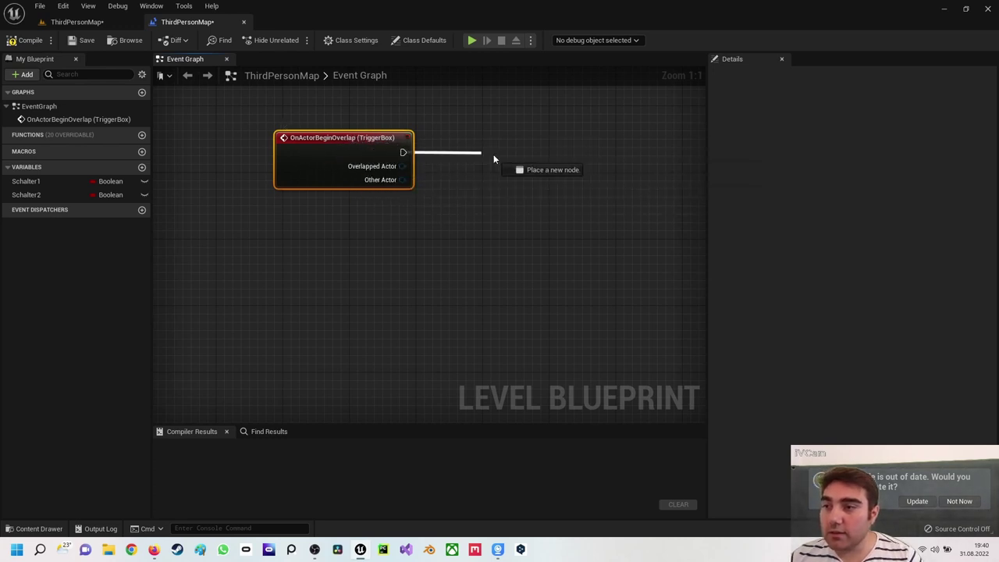
left_click(394, 260)
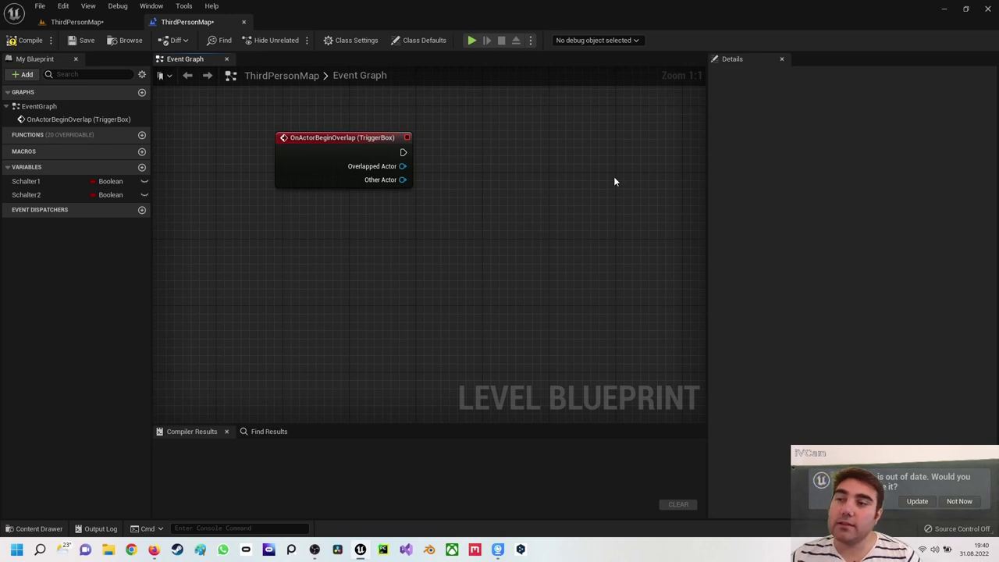
right_click_drag(432, 196, 466, 185)
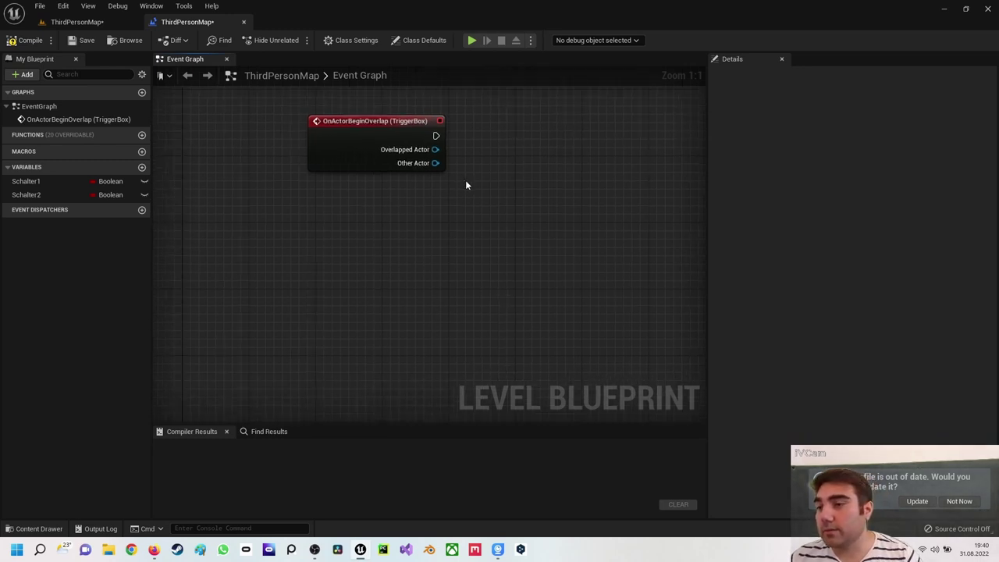
Select TriggerBox2 in the level and add its On Actor Begin Overlap event node.
left_click(77, 22)
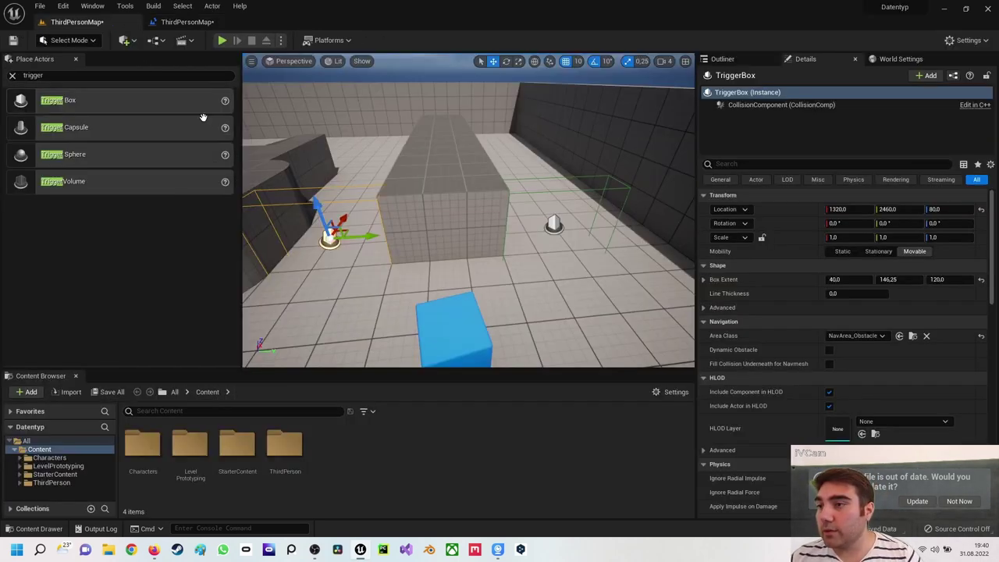
left_click(553, 225)
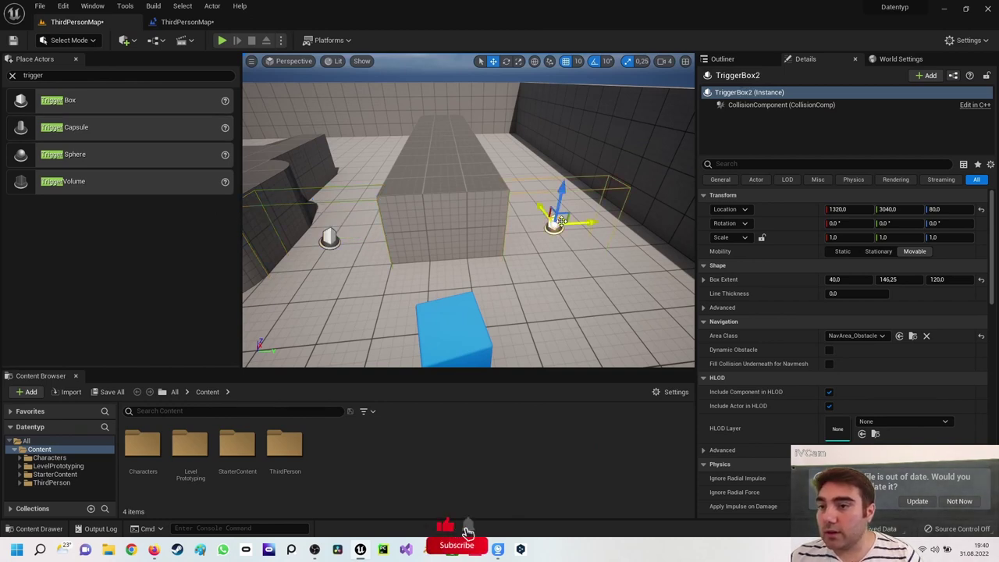
left_click(181, 24)
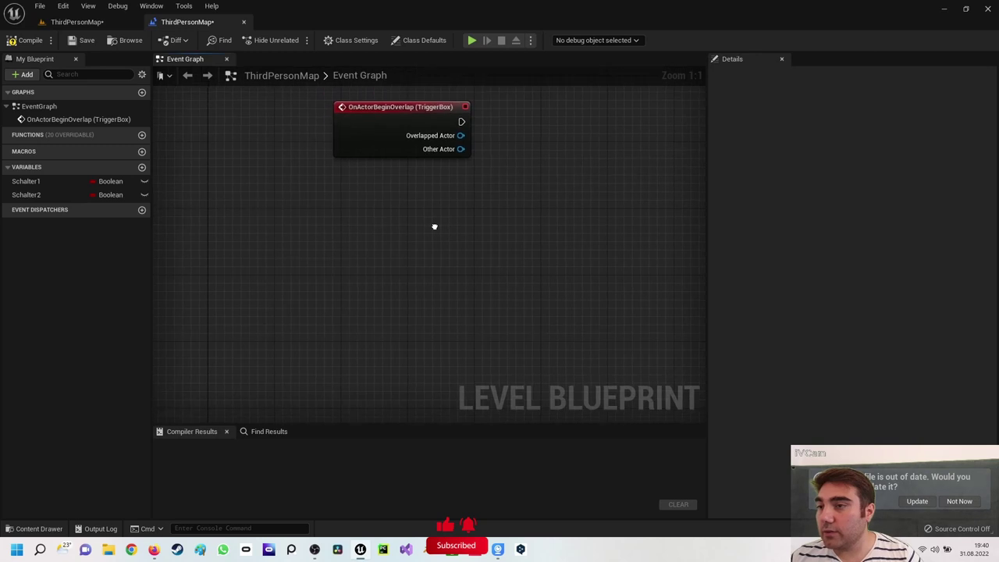
right_click(337, 204)
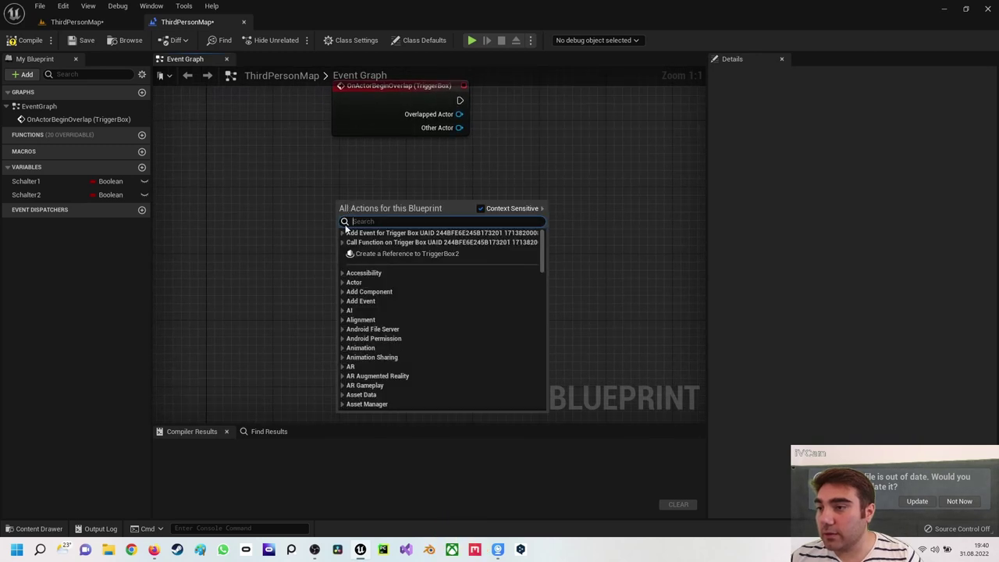
left_click(341, 233)
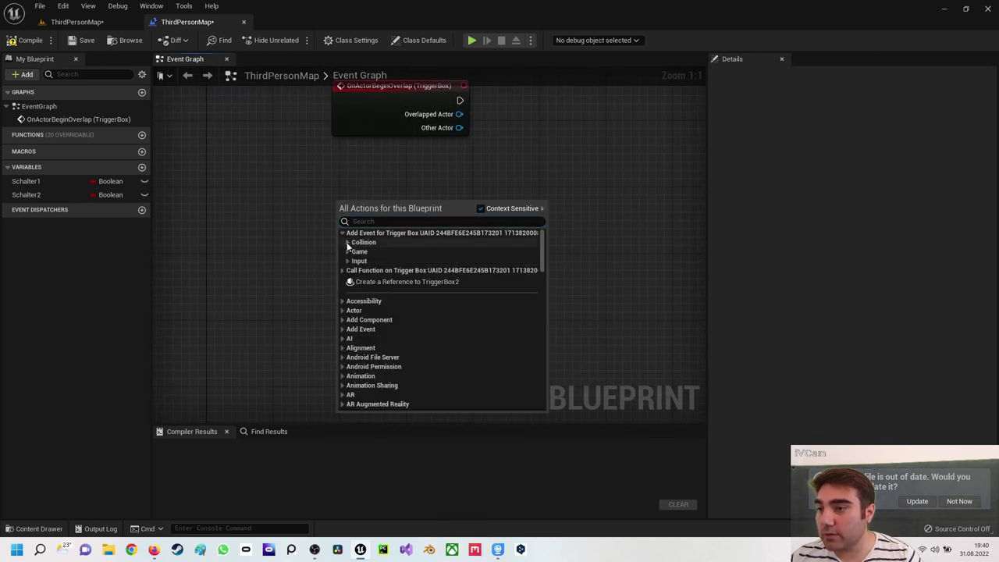
left_click(348, 243)
left_click(381, 252)
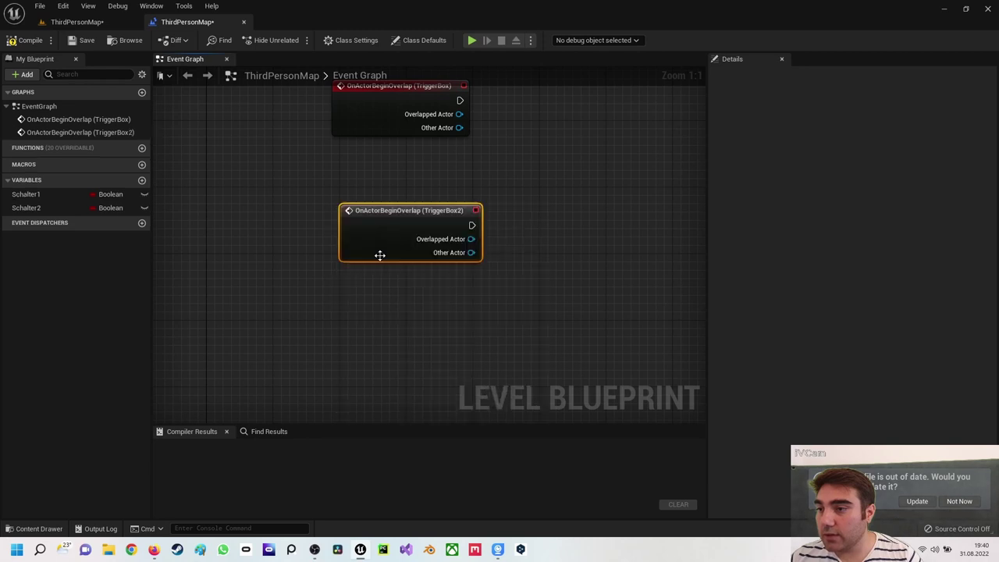
mouse_move(479, 189)
right_mouse_down()
mouse_move(438, 212)
mouse_move(426, 241)
right_mouse_up()
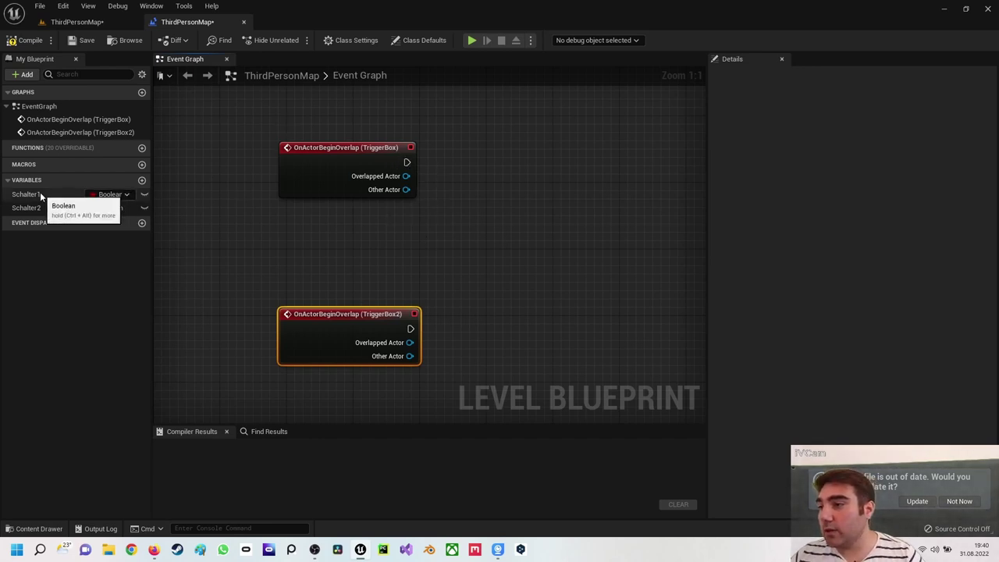
Add a SET Schalter1 node after the TriggerBox overlap event, ticked true.
left_click_drag(34, 193, 112, 211)
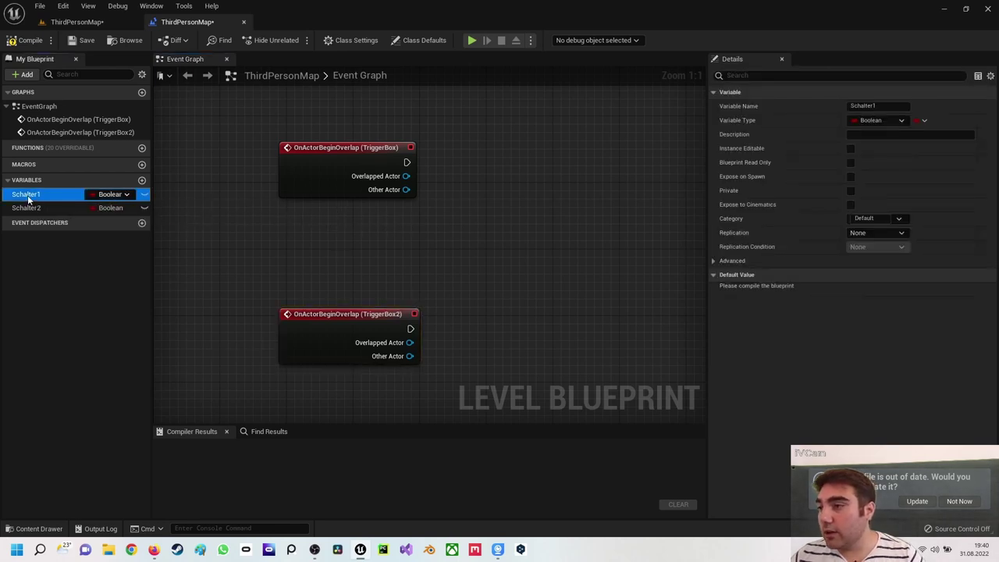
mouse_move(113, 211)
left_mouse_down()
mouse_move(330, 185)
mouse_move(450, 152)
mouse_move(462, 162)
left_mouse_up()
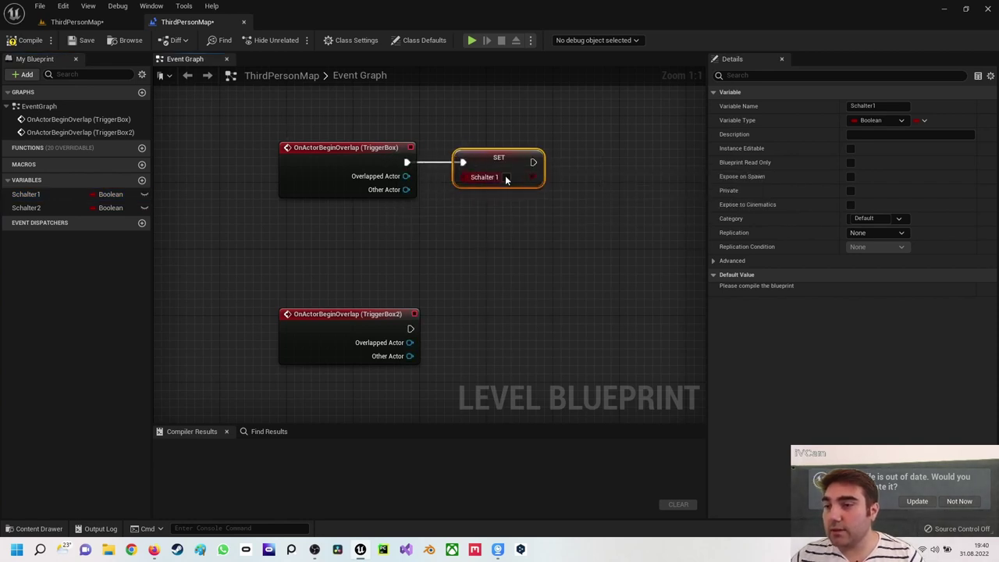
left_click(505, 177)
Add a SET Schalter2 node after the TriggerBox2 overlap event, ticked true.
right_click_drag(465, 281, 397, 247)
right_click(410, 258)
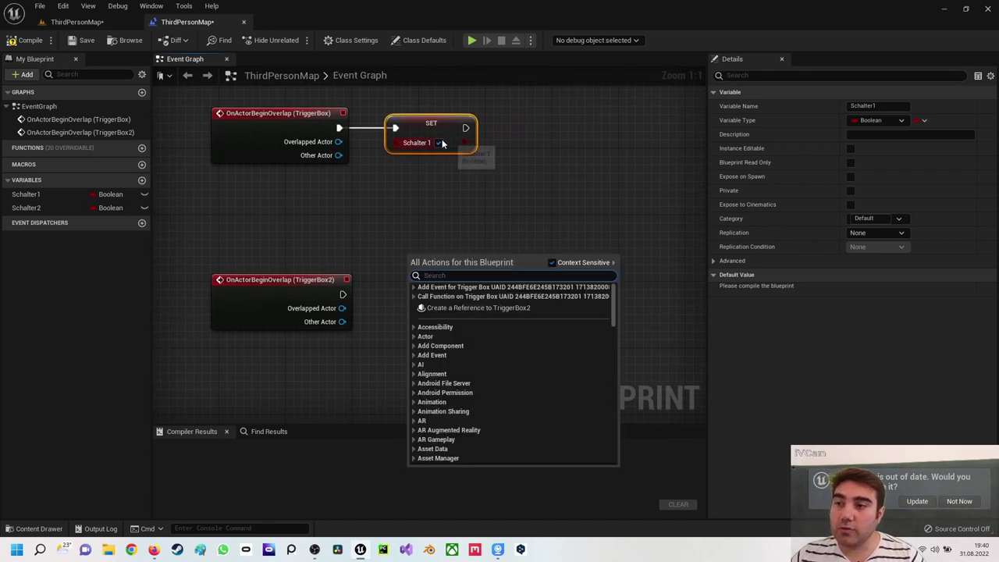
mouse_move(26, 207)
left_mouse_down()
mouse_move(315, 217)
mouse_move(380, 294)
left_mouse_up()
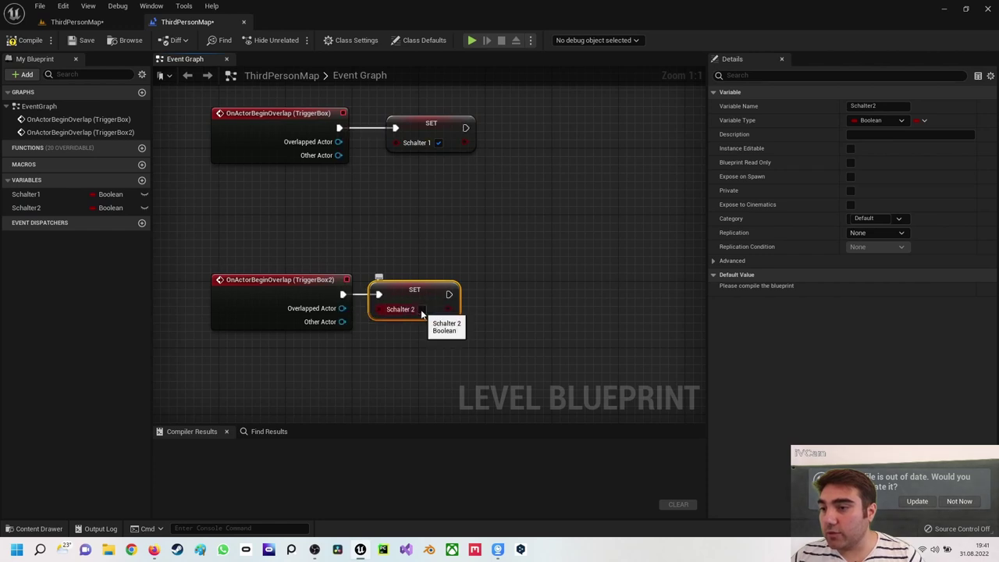
left_click(422, 309)
left_click_drag(430, 125, 412, 125)
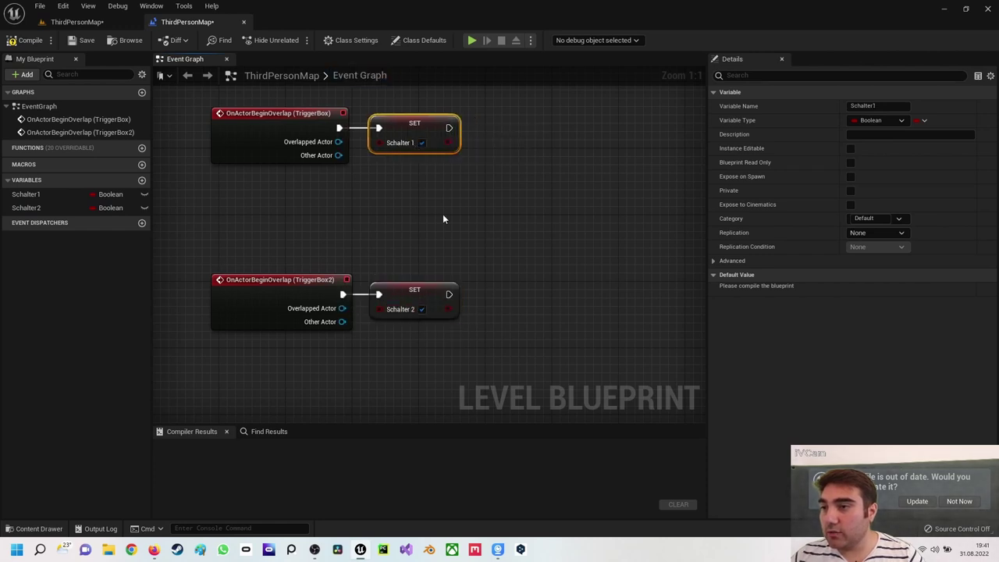
right_click_drag(499, 209, 457, 228)
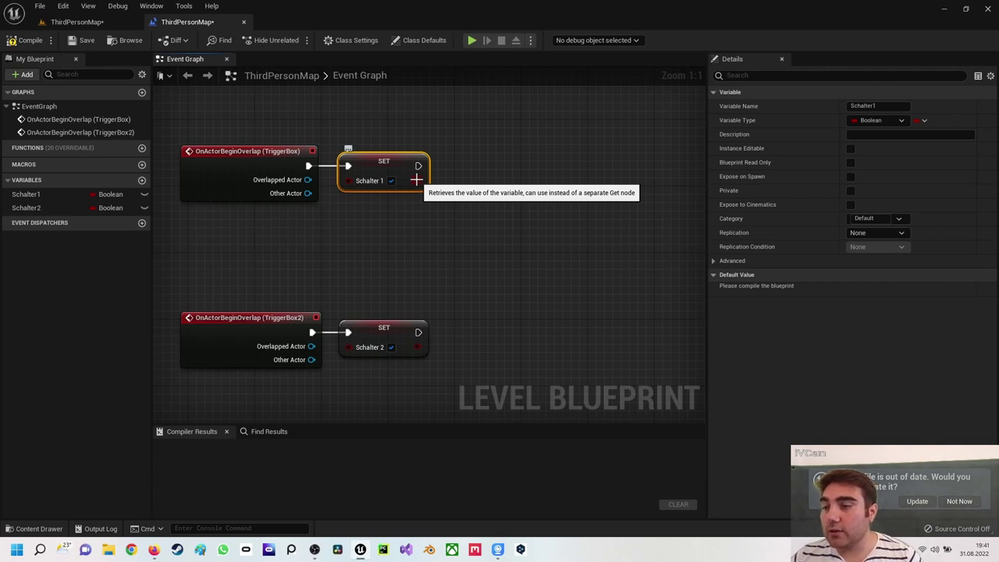
Add an AND Boolean node from Schalter1's setter output and feed Schalter2's output into it.
left_click_drag(416, 180, 451, 230)
type("an")
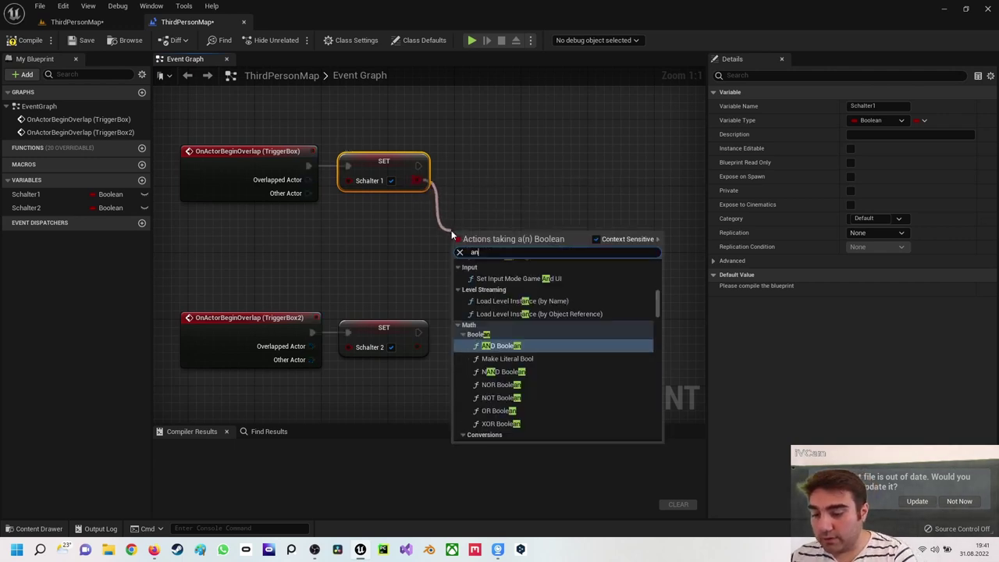
type("db")
type("l")
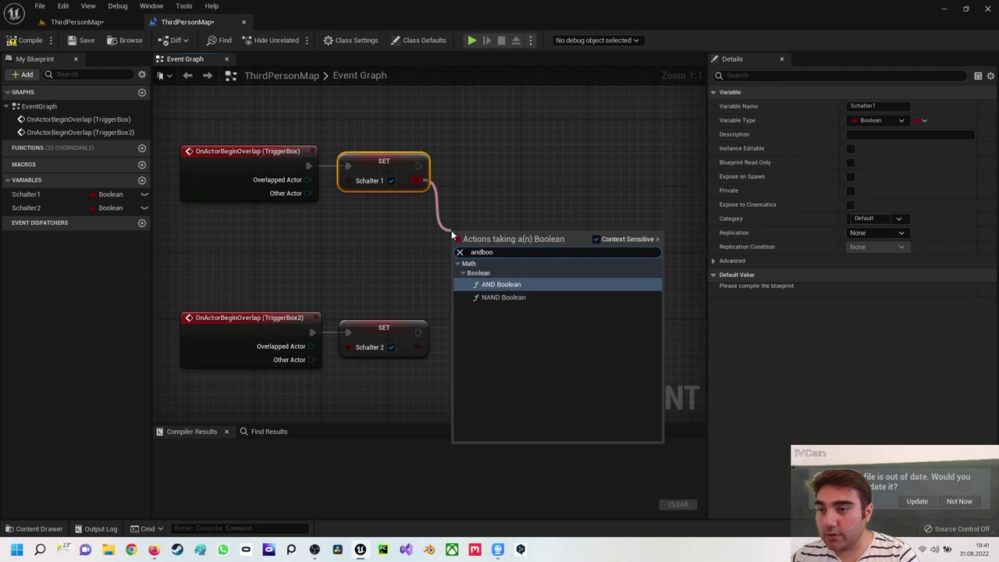
key("Return")
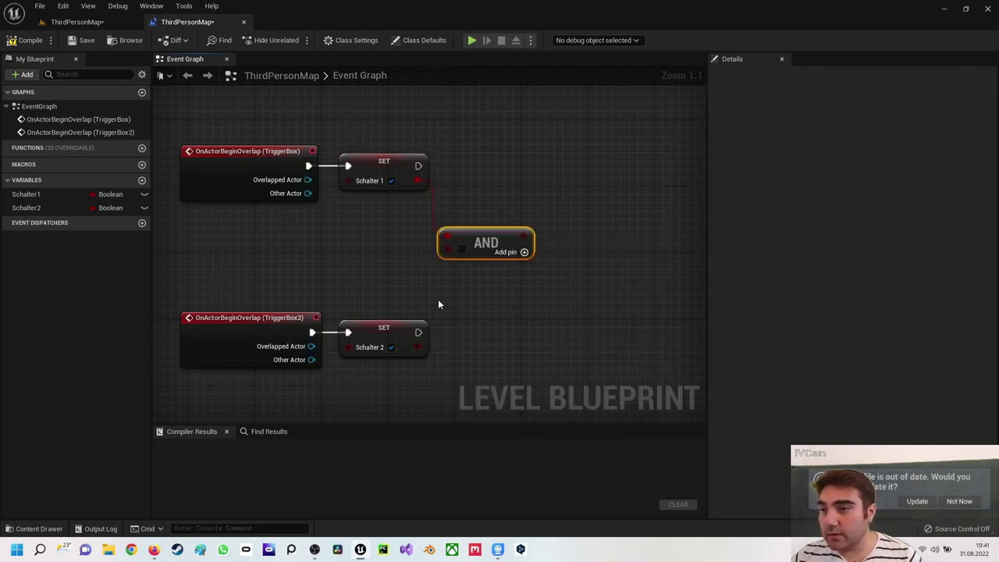
left_click_drag(418, 347, 447, 249)
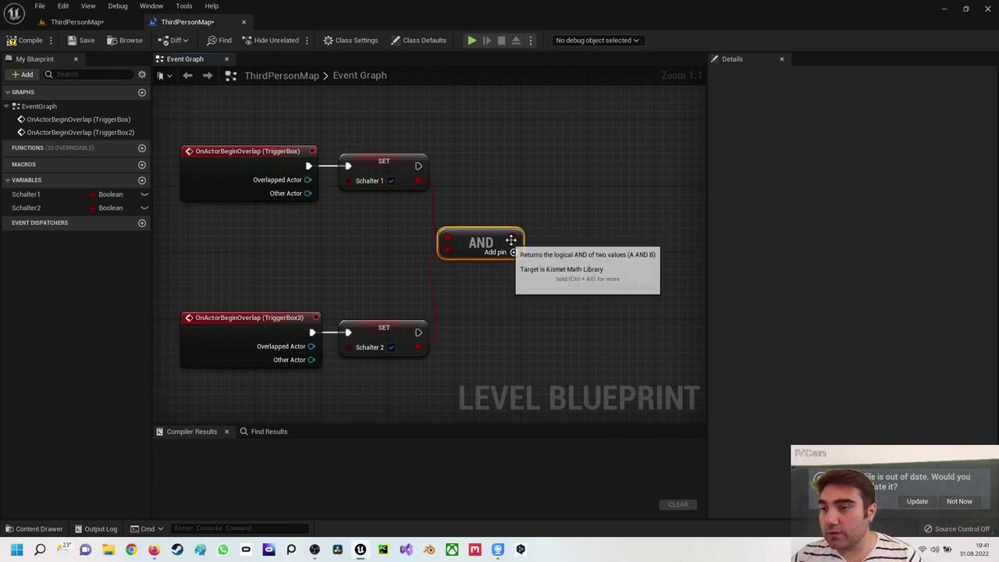
right_click_drag(508, 241, 442, 281)
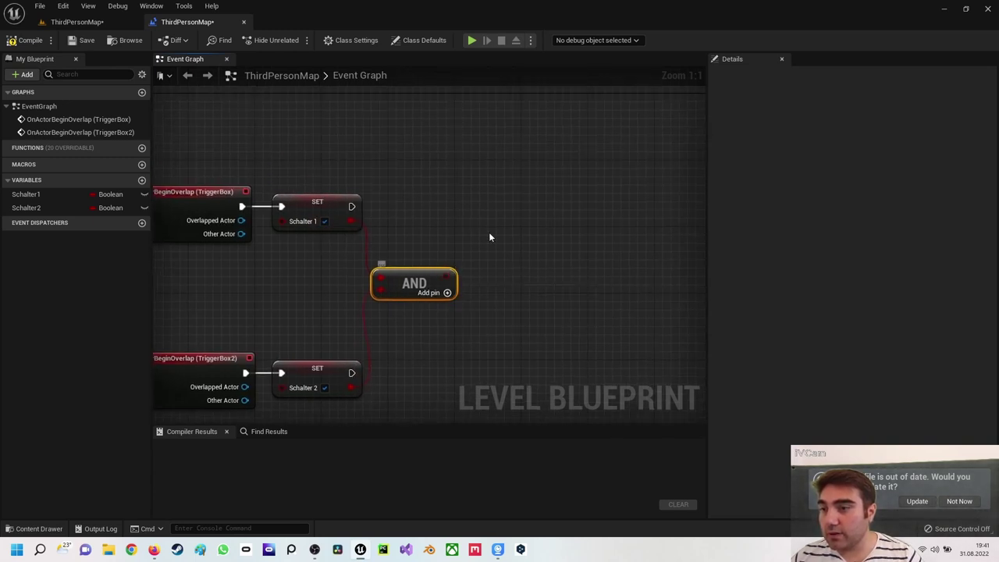
right_click_drag(511, 276, 458, 287)
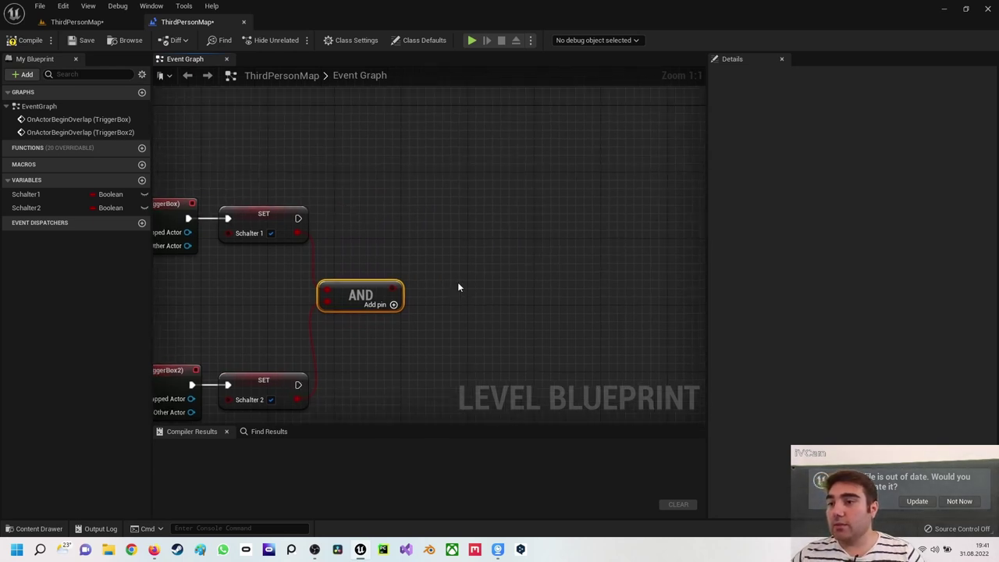
right_click(487, 232)
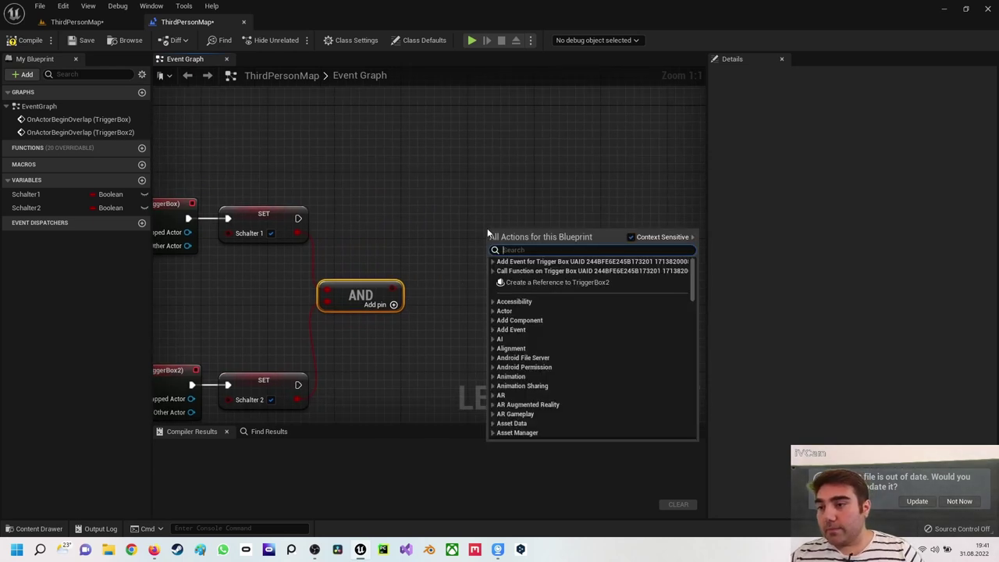
type("if")
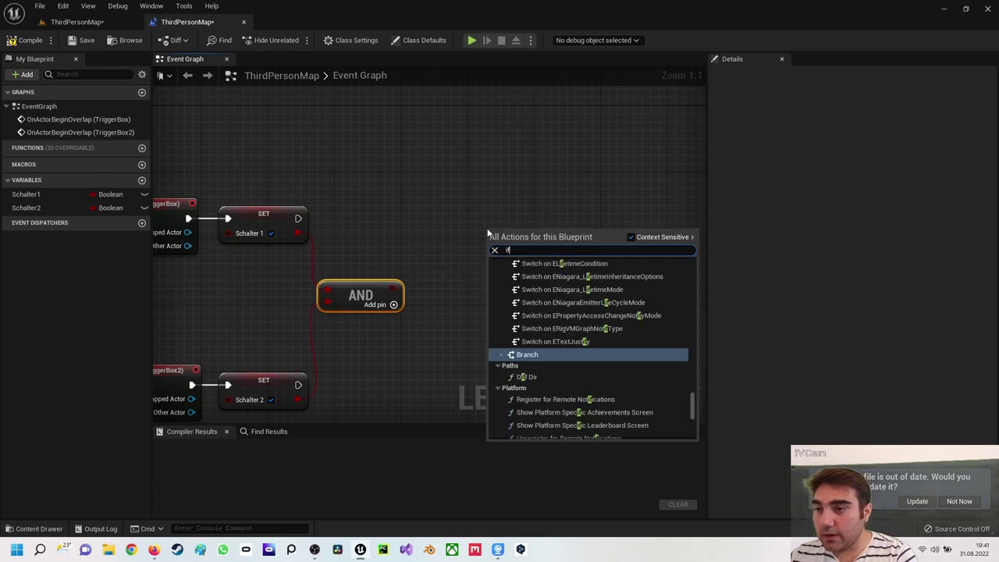
key("BackSpace")
key("BackSpace")
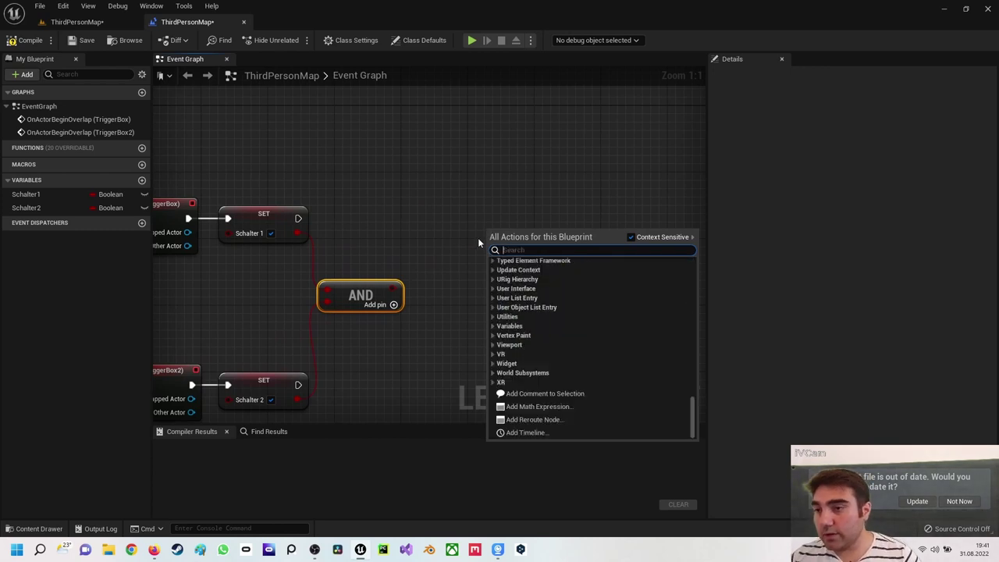
left_click(469, 233)
right_click(459, 234)
type("if")
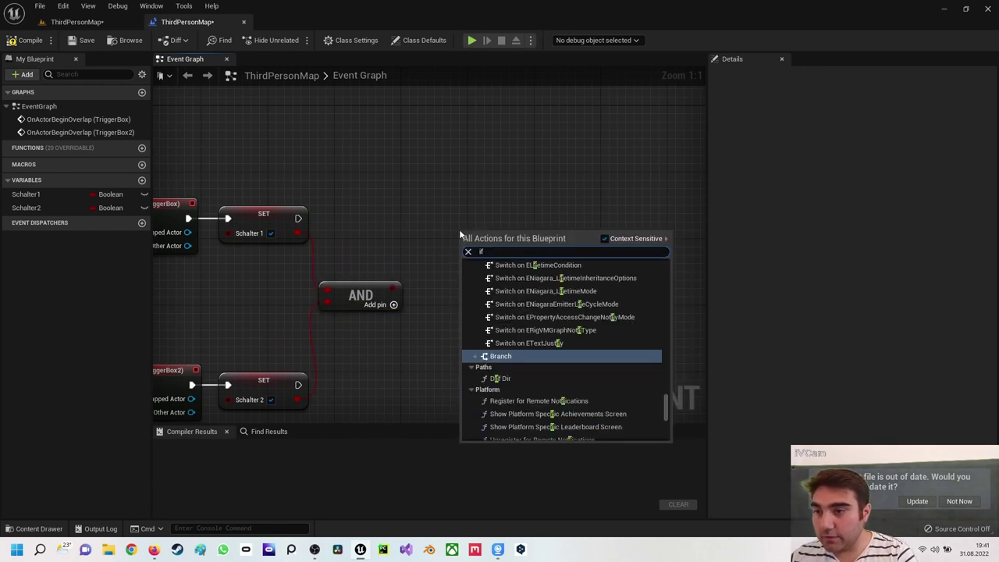
key("Return")
right_click_drag(471, 232, 473, 201)
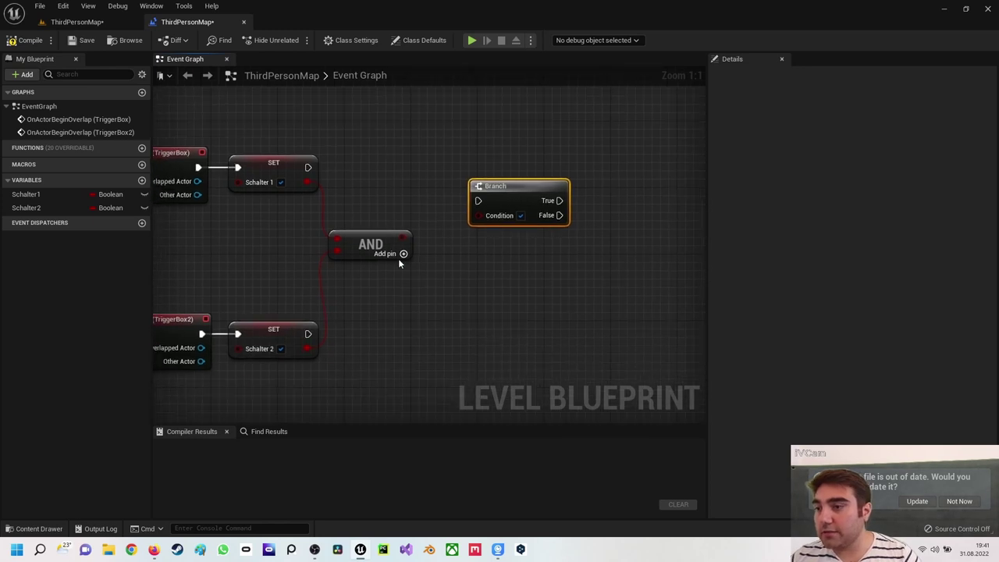
left_click_drag(403, 237, 480, 215)
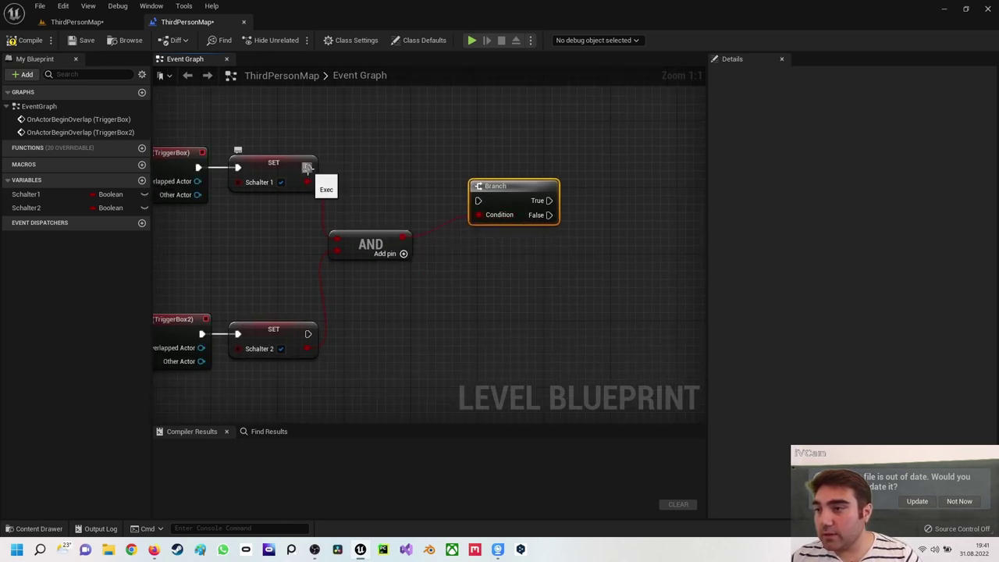
left_click_drag(307, 168, 479, 200)
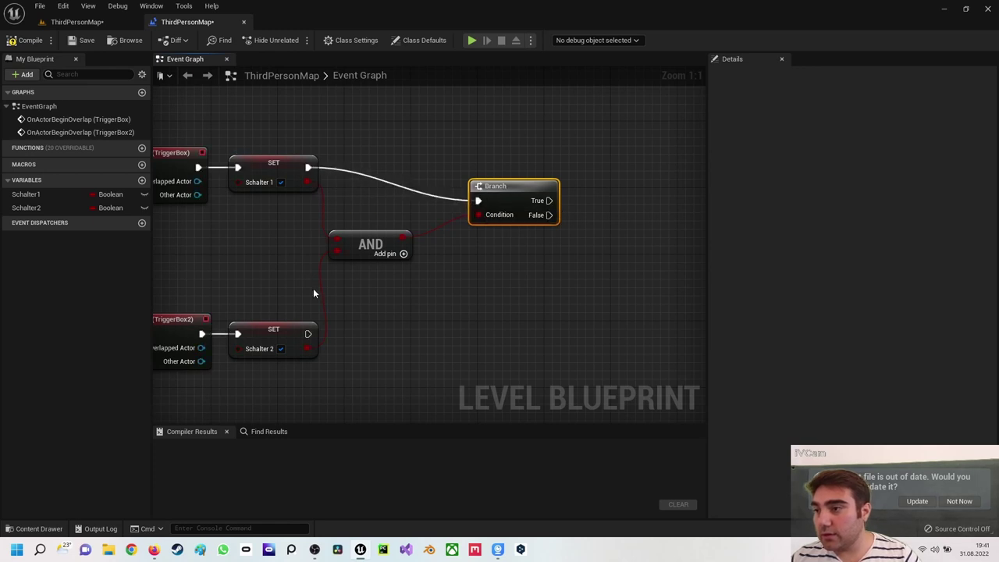
left_click_drag(307, 333, 478, 201)
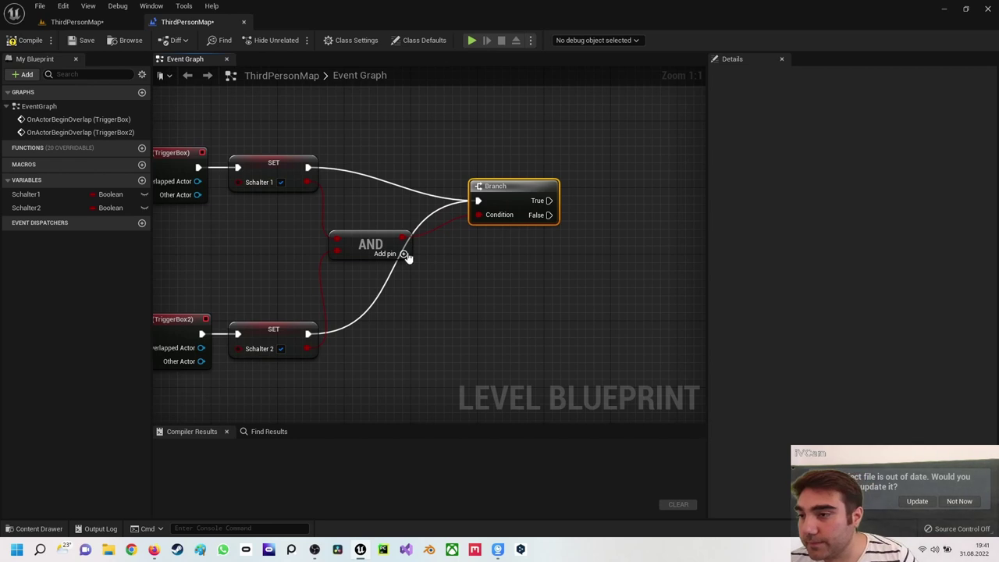
right_click_drag(480, 337, 537, 343)
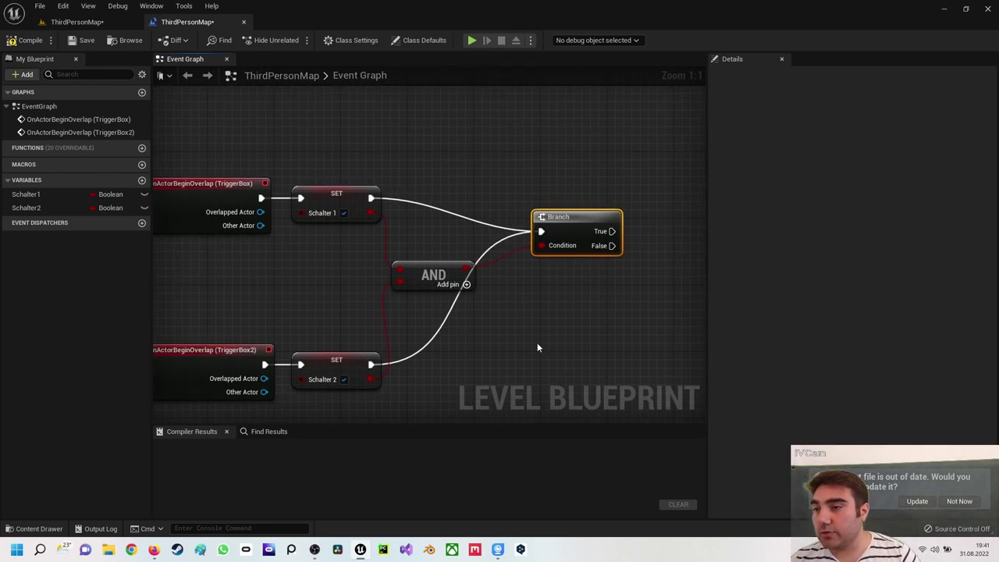
scroll(537, 343, "down", 1)
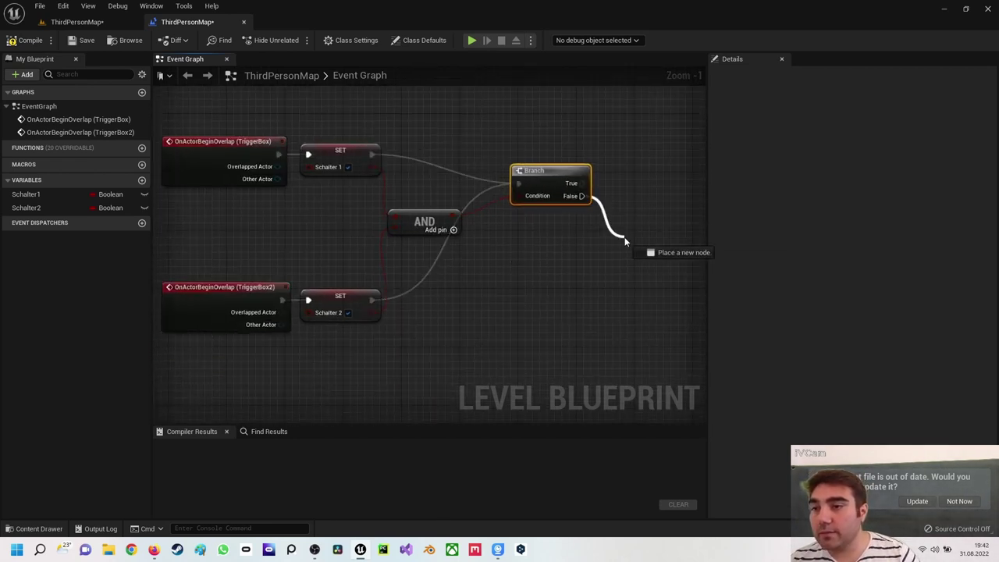
left_click_drag(581, 196, 624, 238)
left_click(587, 185)
left_click_drag(587, 184, 620, 180)
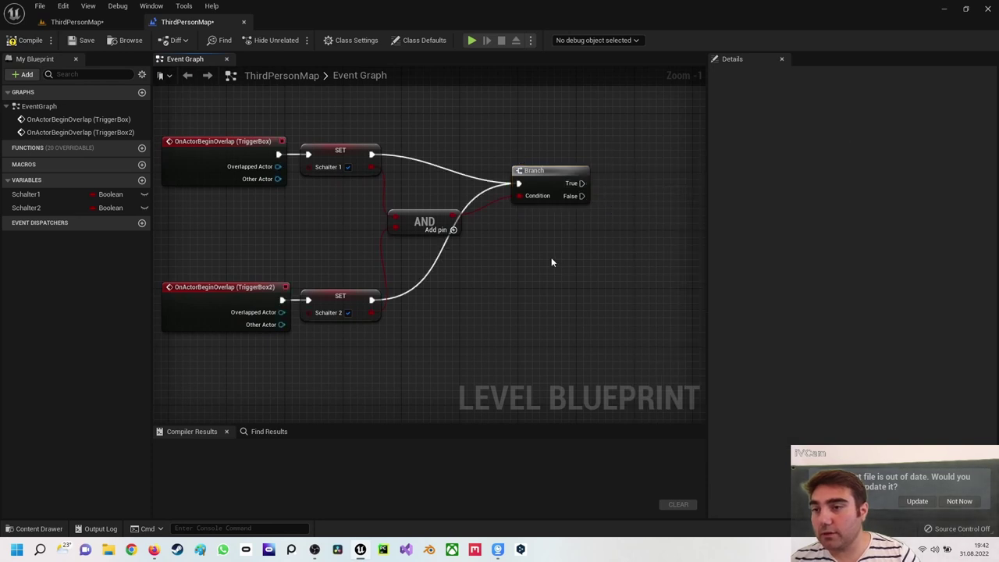
scroll(549, 257, "down", 2)
scroll(549, 260, "up", 1)
right_click_drag(549, 260, 482, 262)
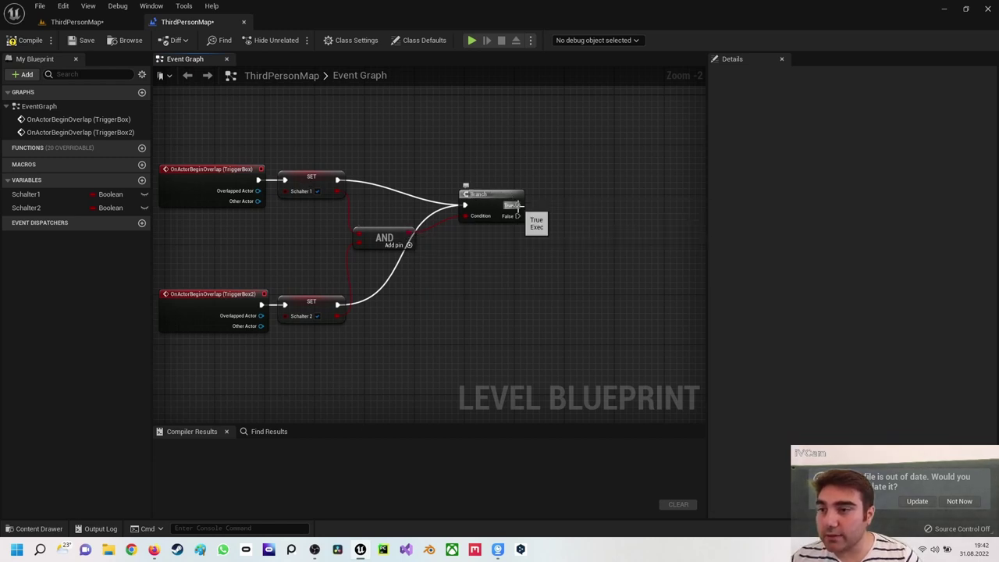
Add a Print String off Branch True with the text 'Beide Schalter sind aktiv'.
left_click_drag(517, 204, 589, 142)
type("print")
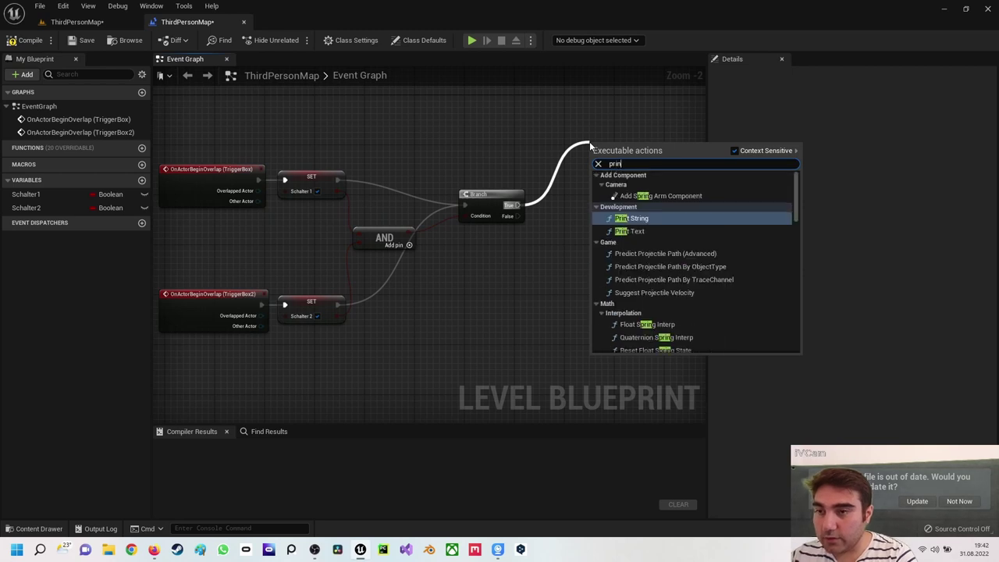
key("Return")
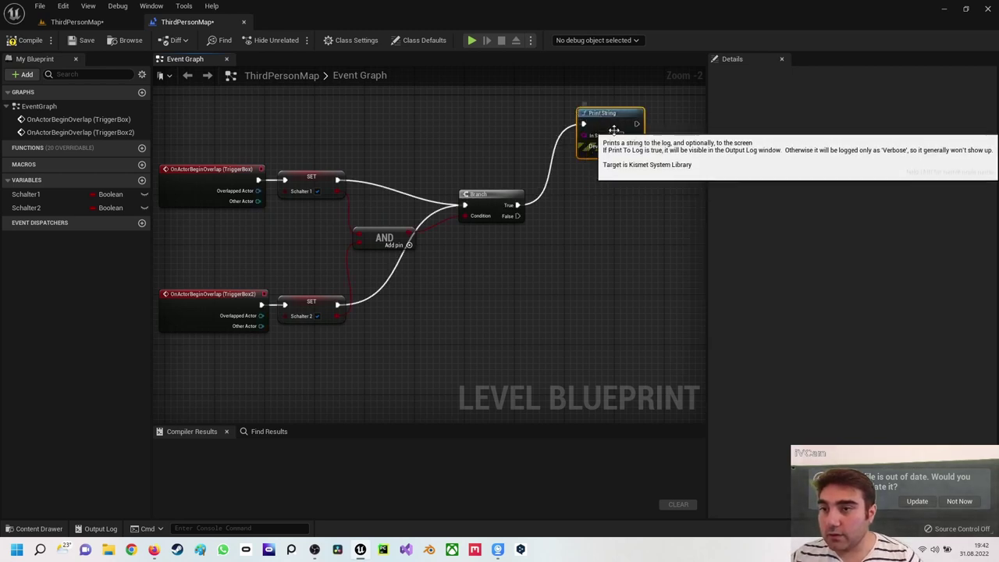
type("Beide")
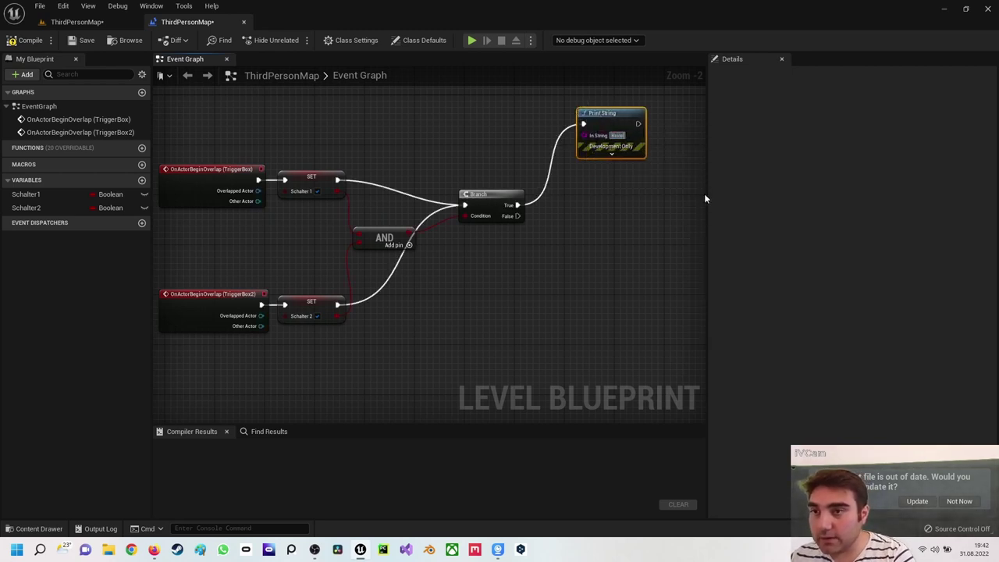
type(" Schalter sind")
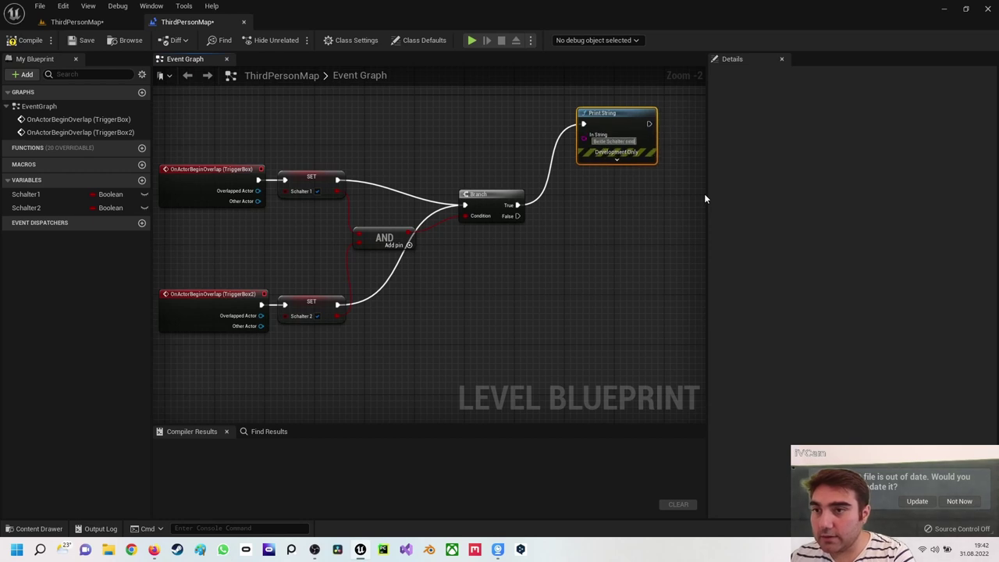
type(" antiv")
key("Return")
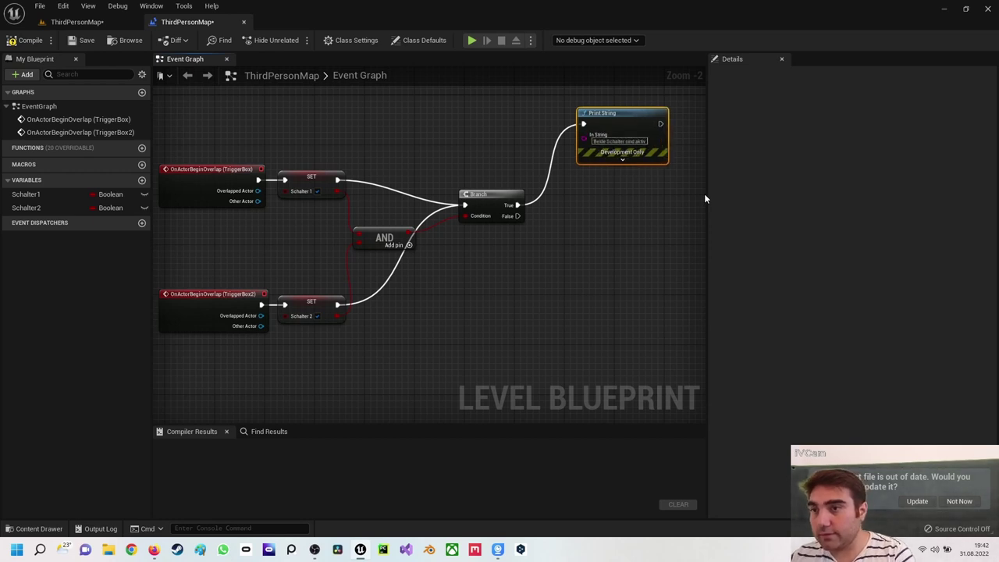
mouse_move(553, 238)
right_mouse_down()
mouse_move(530, 191)
mouse_move(455, 226)
right_mouse_up()
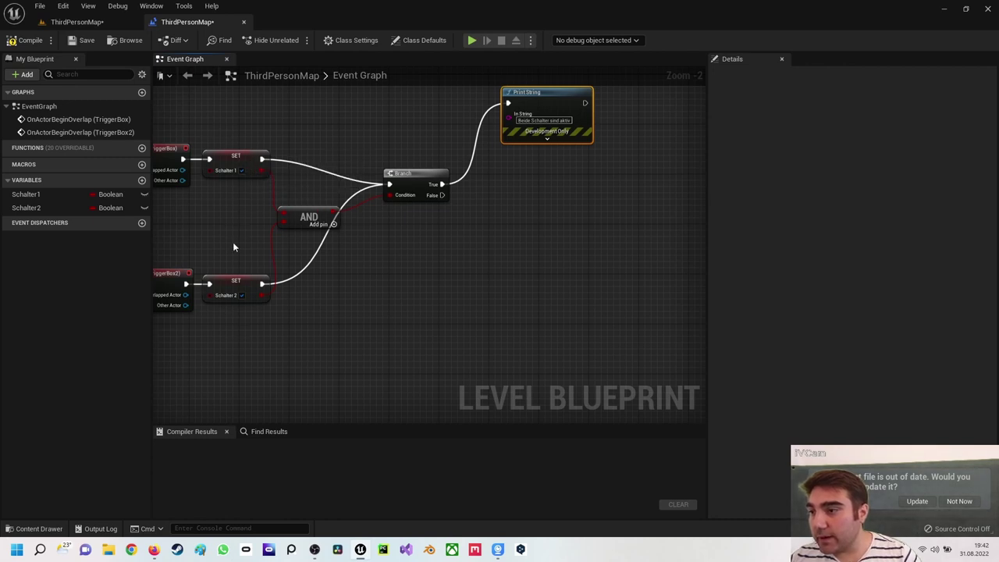
Add a Print String 'Ein Schalter fehlt noch' off Branch False, then compile.
left_click_drag(441, 195, 500, 275)
type("print")
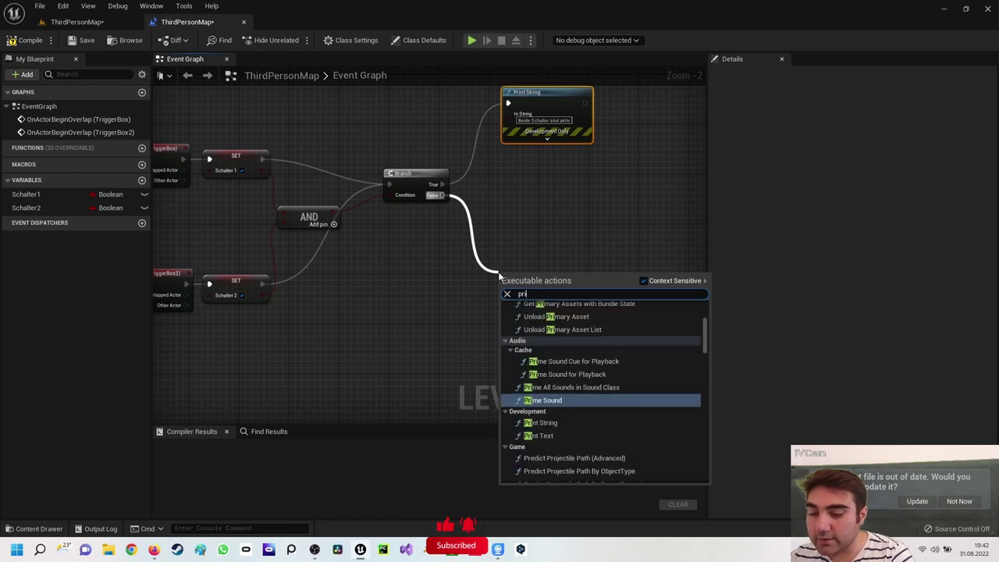
key("Return")
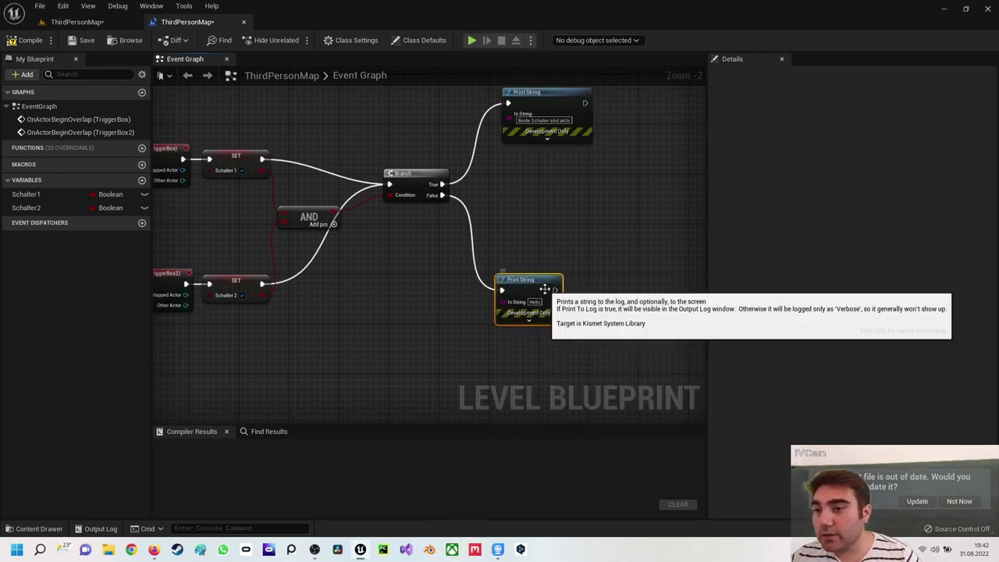
left_click(535, 301)
type("Ein")
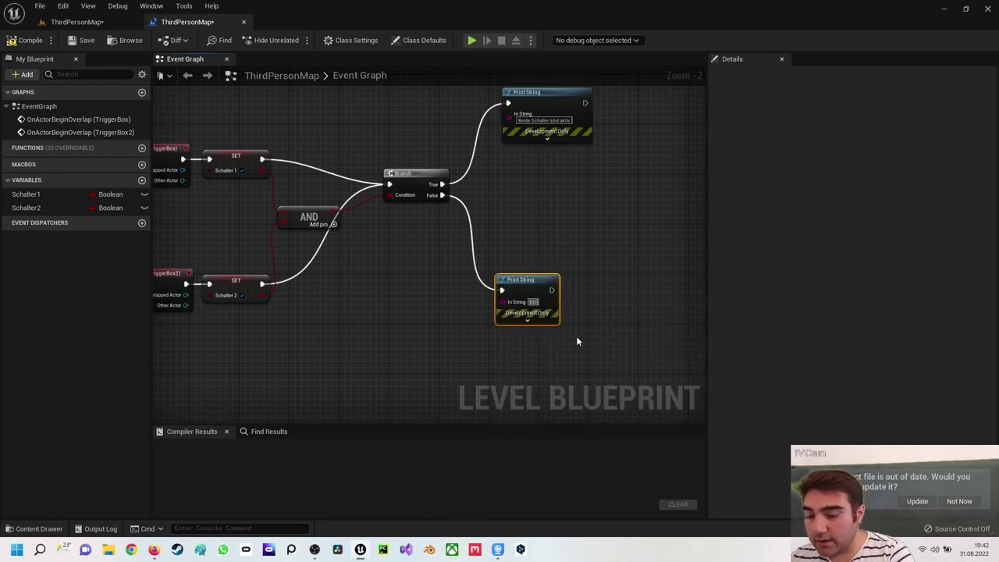
type(" Schal")
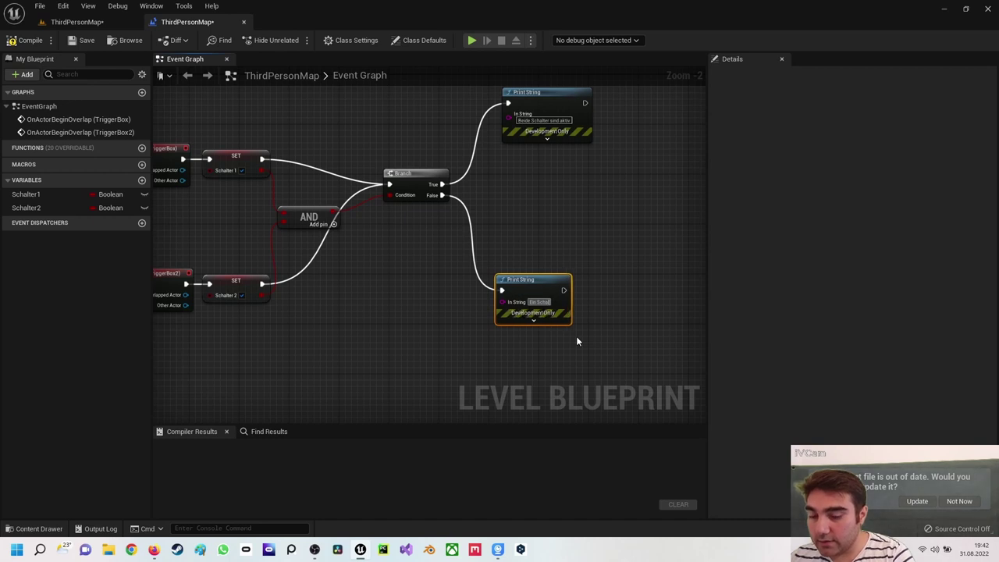
type("talter fehlt noch!")
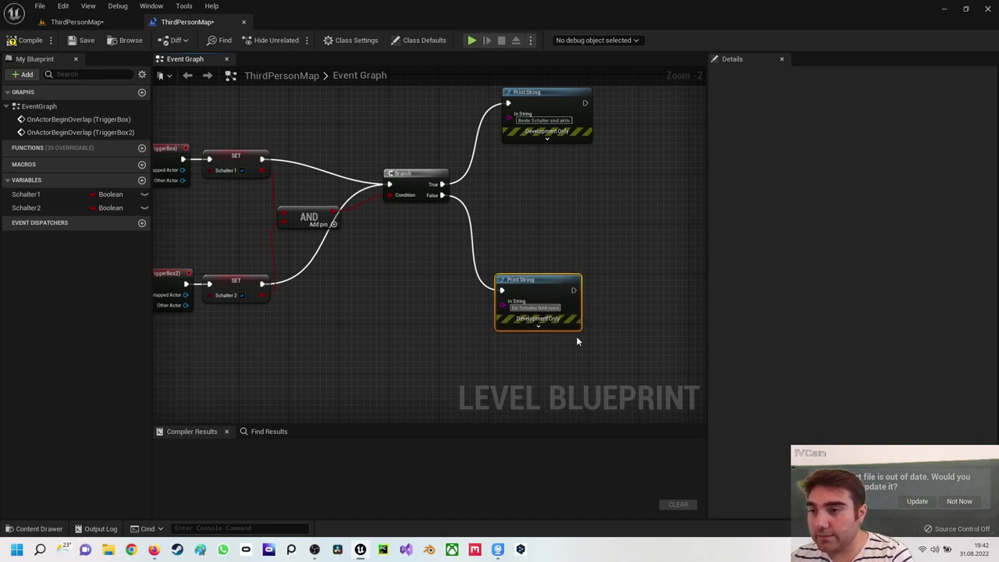
key("Return")
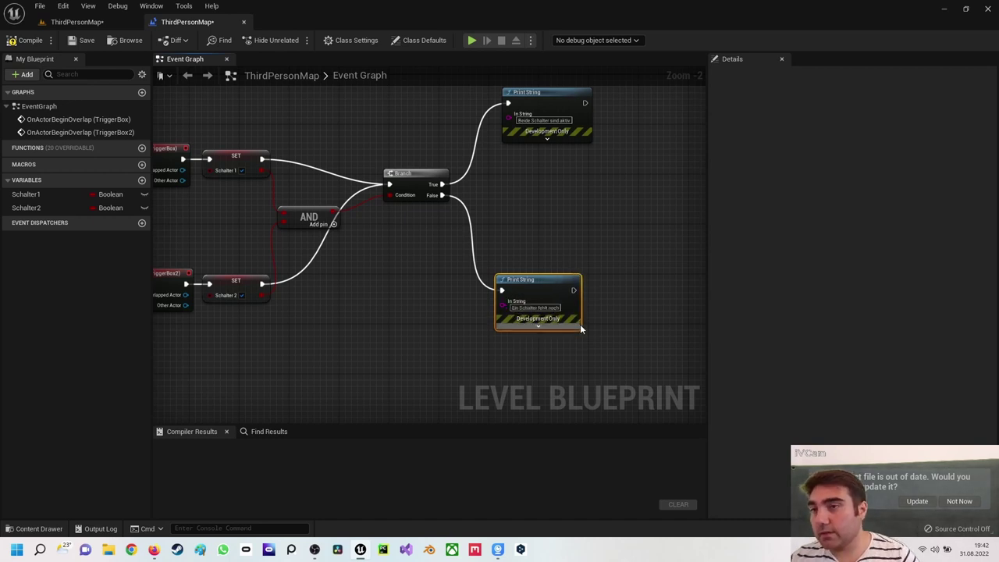
left_click_drag(577, 326, 584, 314)
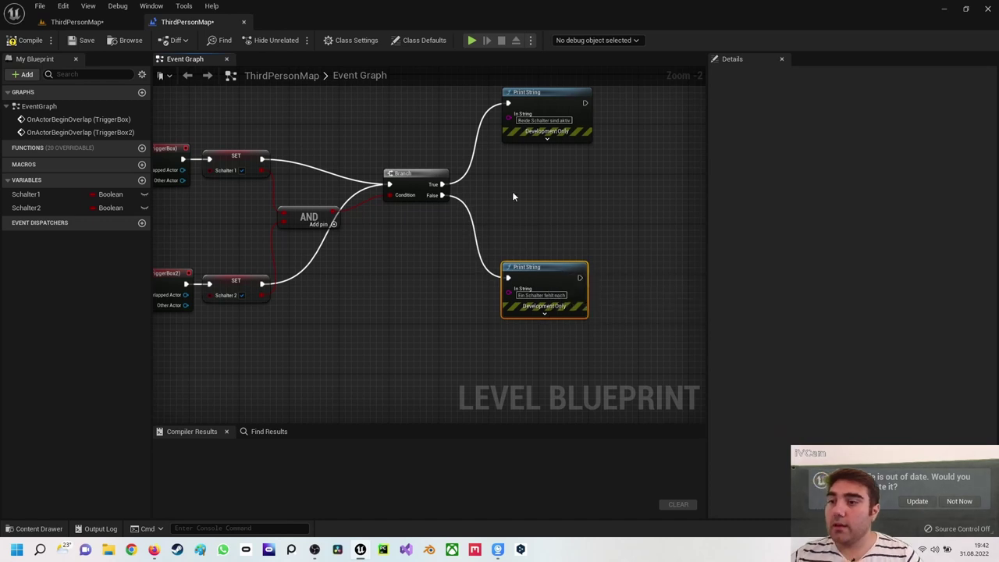
right_click_drag(512, 197, 544, 218)
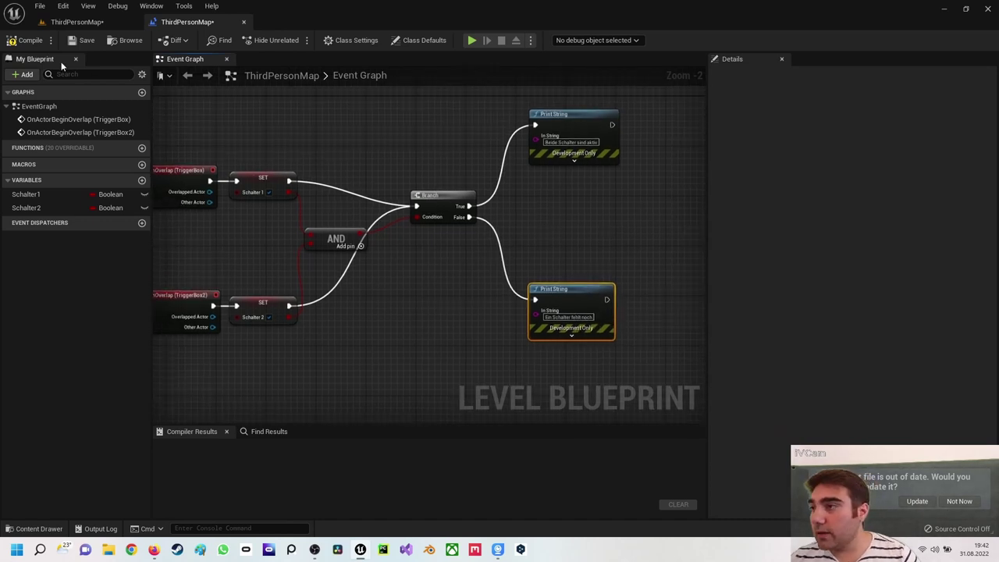
left_click(27, 40)
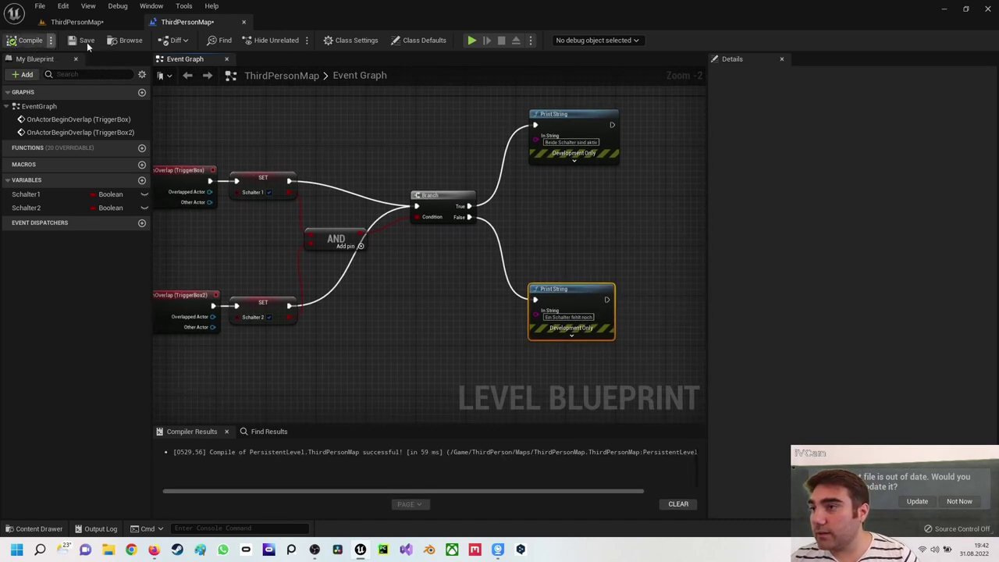
Play the level, run through both trigger boxes until 'Beide Schalter sind aktiv' appears, then exit.
left_click(474, 39)
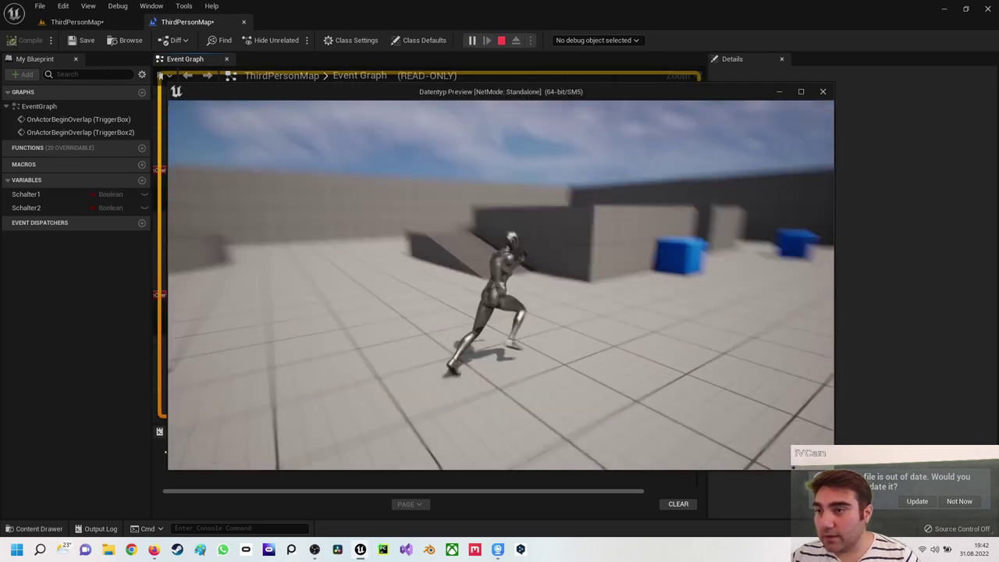
key("w")
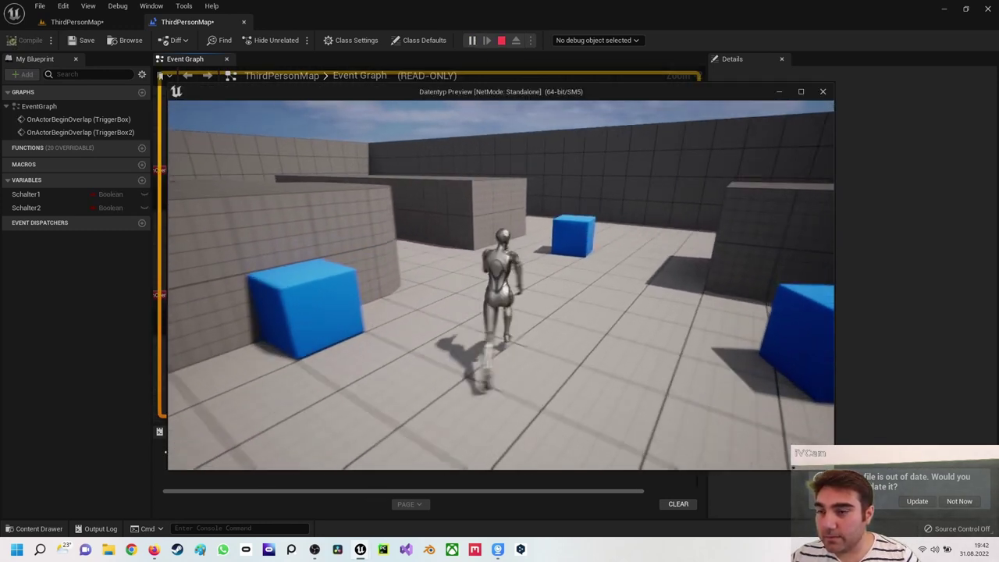
key("w")
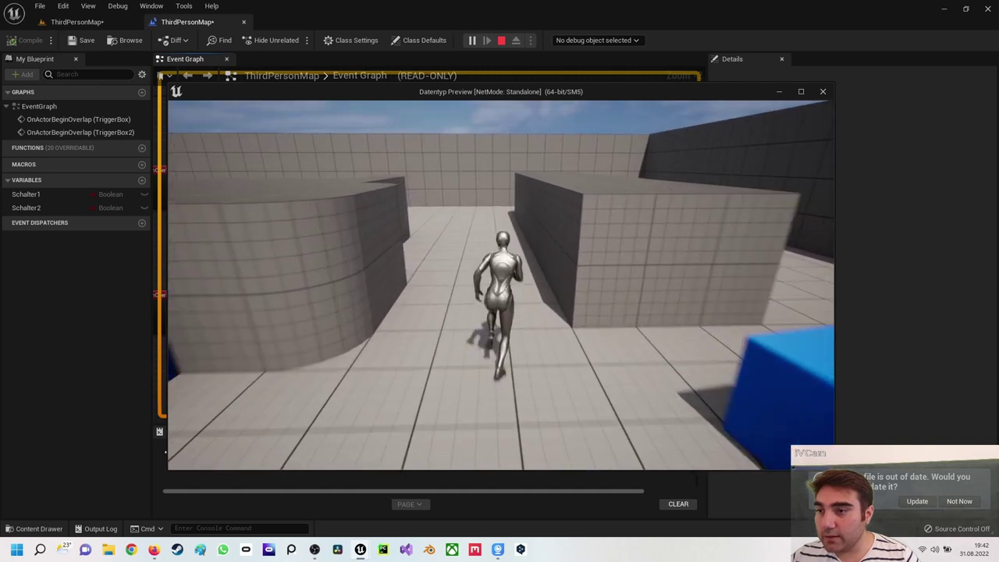
key("w")
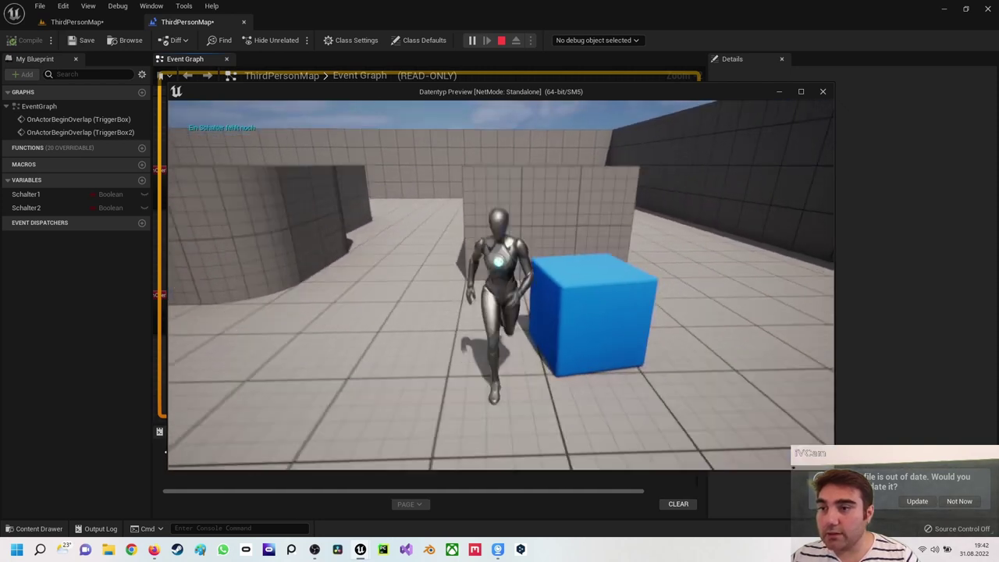
key("w")
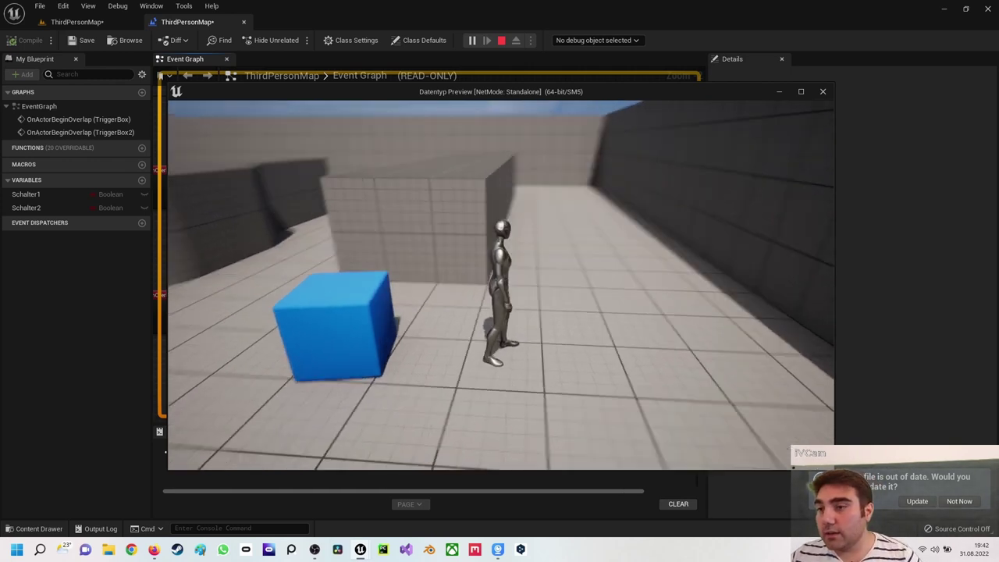
key("w")
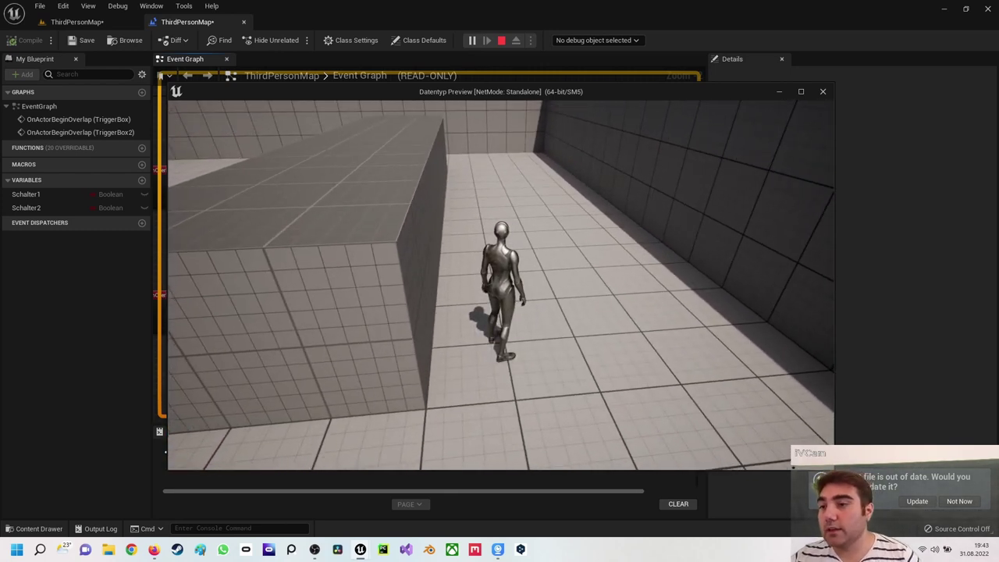
key("w")
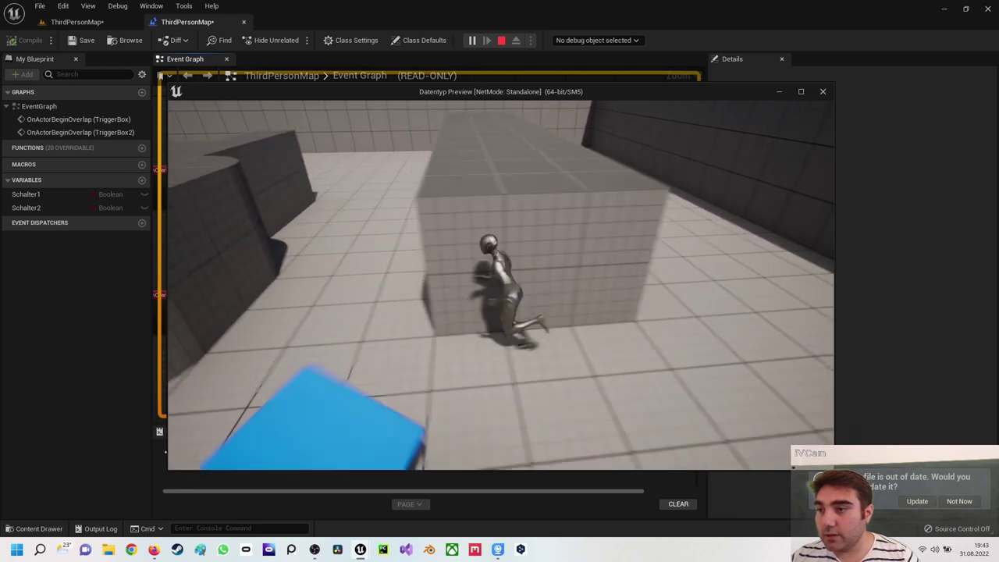
key("a")
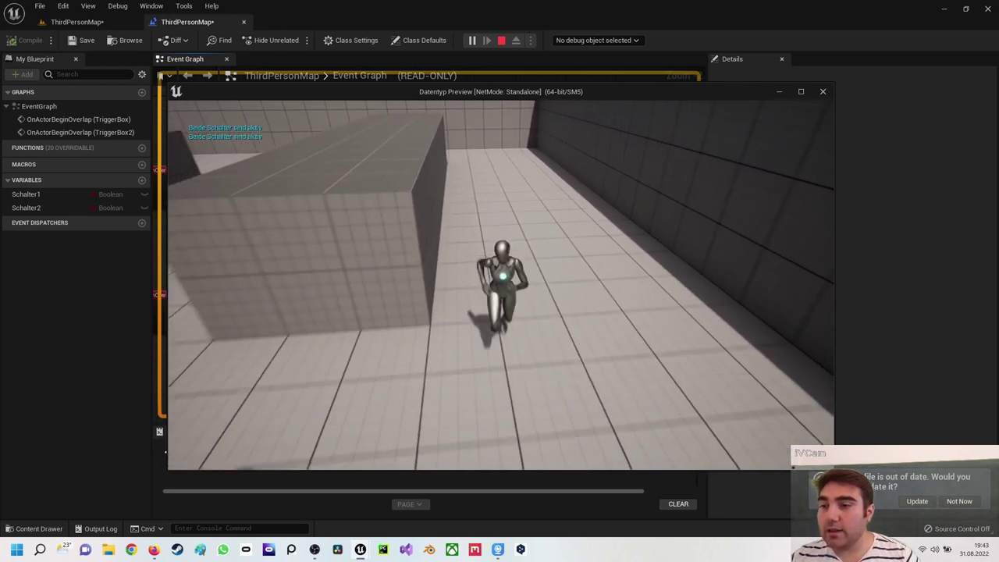
key("a")
key("Escape")
Chain SET Schalter1 and SET Schalter2 nodes after the True-path Print String, then recompile.
mouse_move(546, 163)
right_mouse_down()
mouse_move(508, 248)
mouse_move(522, 233)
right_mouse_up()
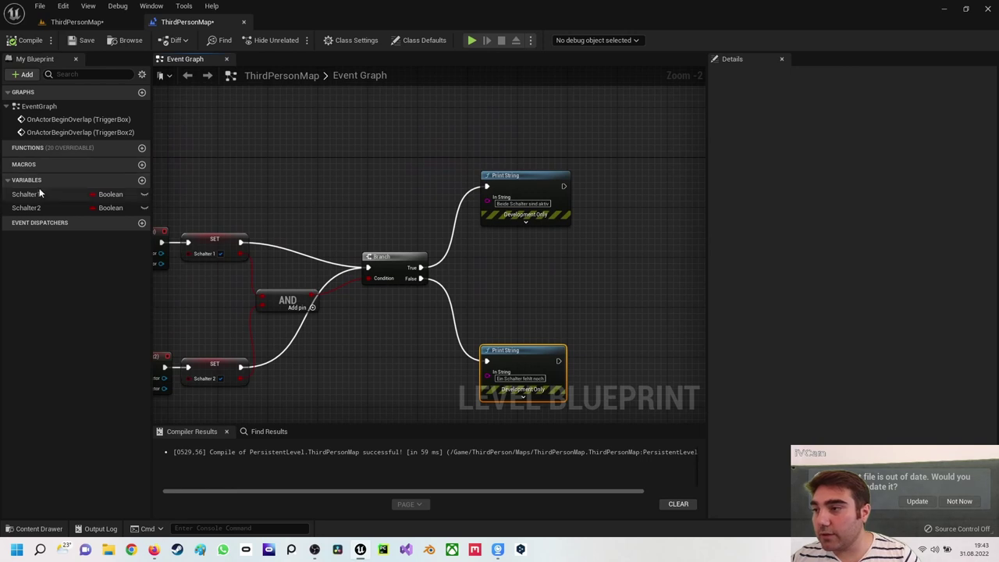
mouse_move(26, 193)
left_mouse_down()
mouse_move(424, 225)
mouse_move(610, 175)
left_mouse_up()
right_click_drag(609, 187, 522, 231)
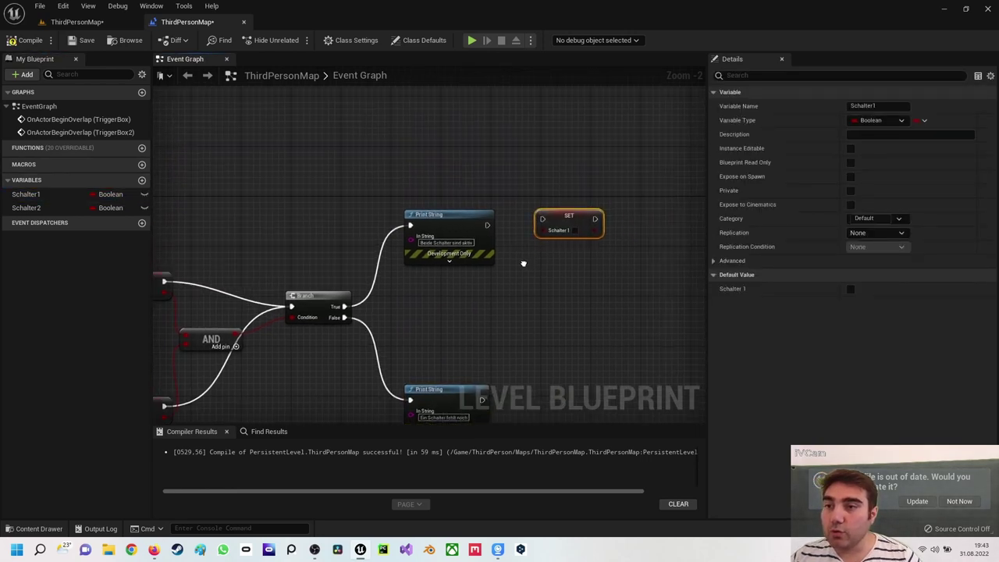
left_click_drag(477, 229, 537, 228)
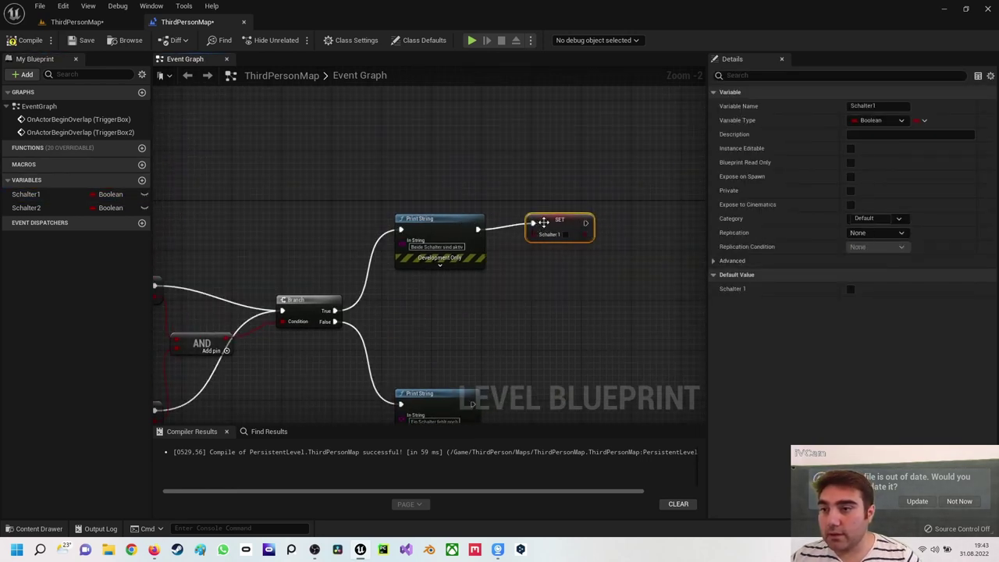
left_click_drag(25, 208, 622, 222)
right_click_drag(609, 259, 529, 280)
left_click_drag(507, 250, 548, 250)
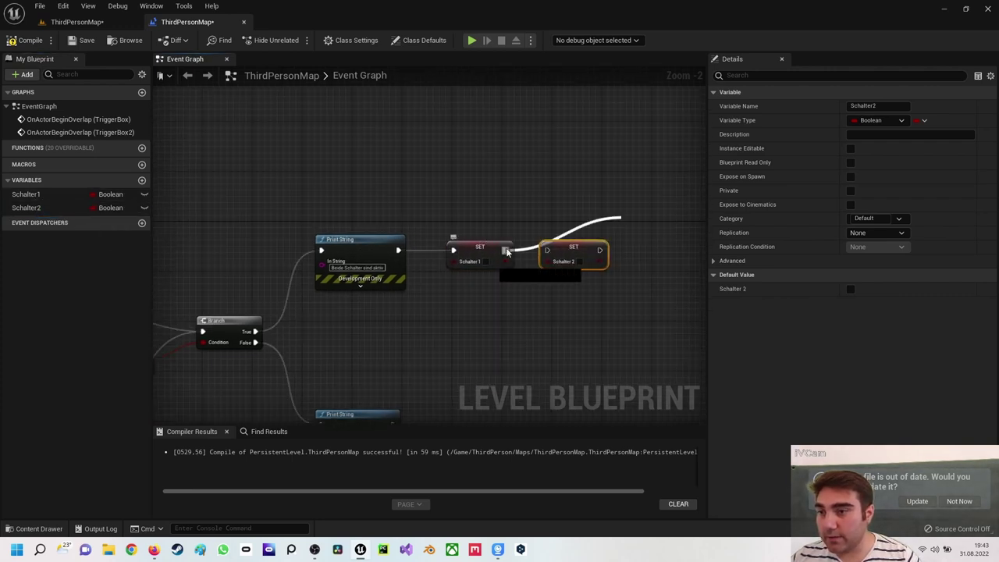
left_click(335, 135)
left_click(30, 44)
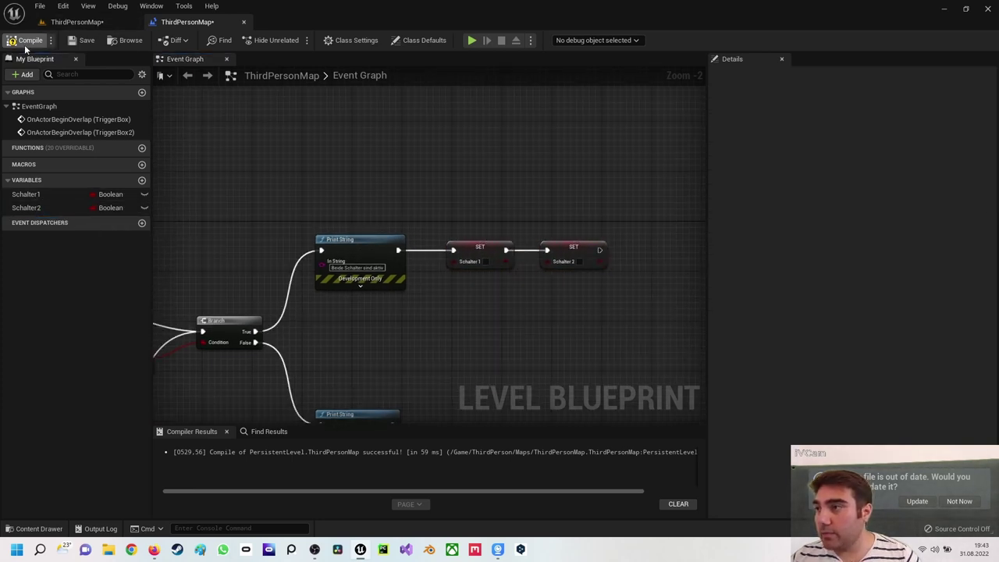
Play-test the level through both trigger boxes, confirming 'Ein Schalter fehlt noch' prints again after the reset, then stop.
left_click(471, 39)
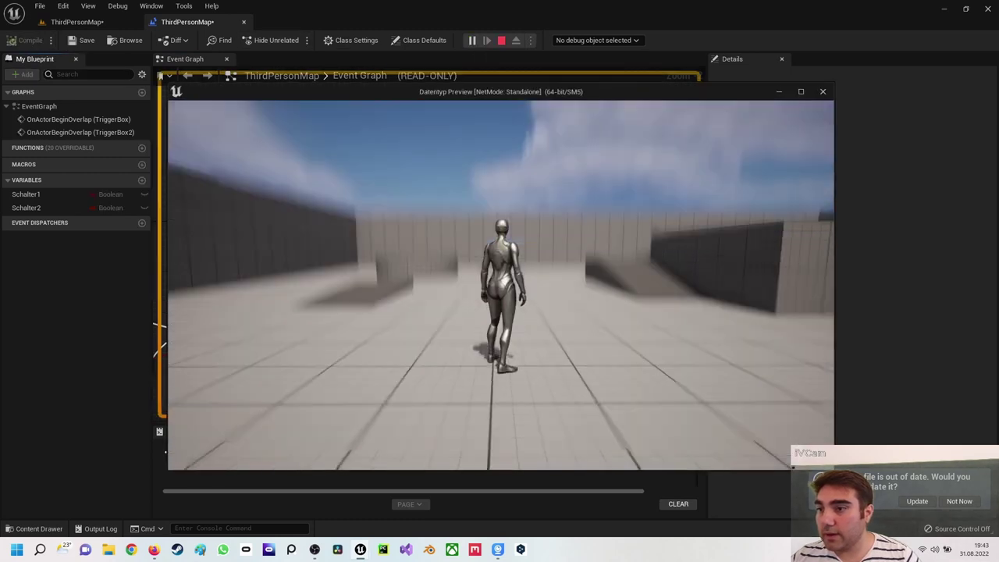
key("w")
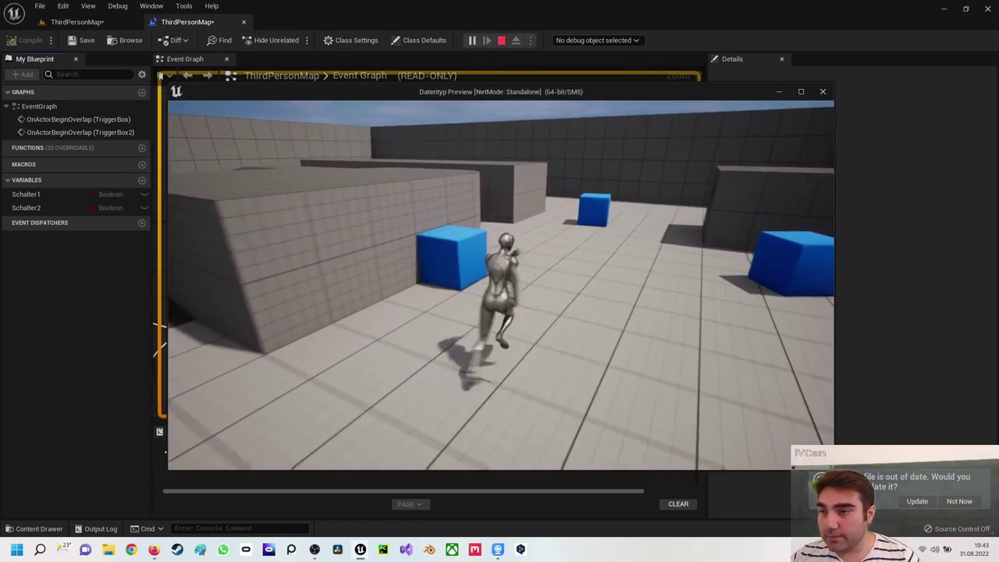
key("w")
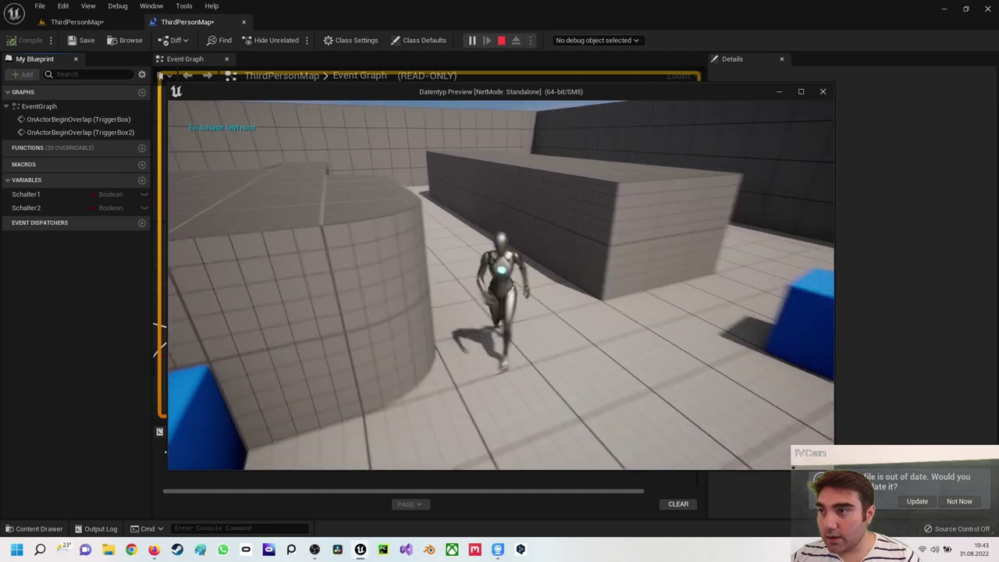
key("w")
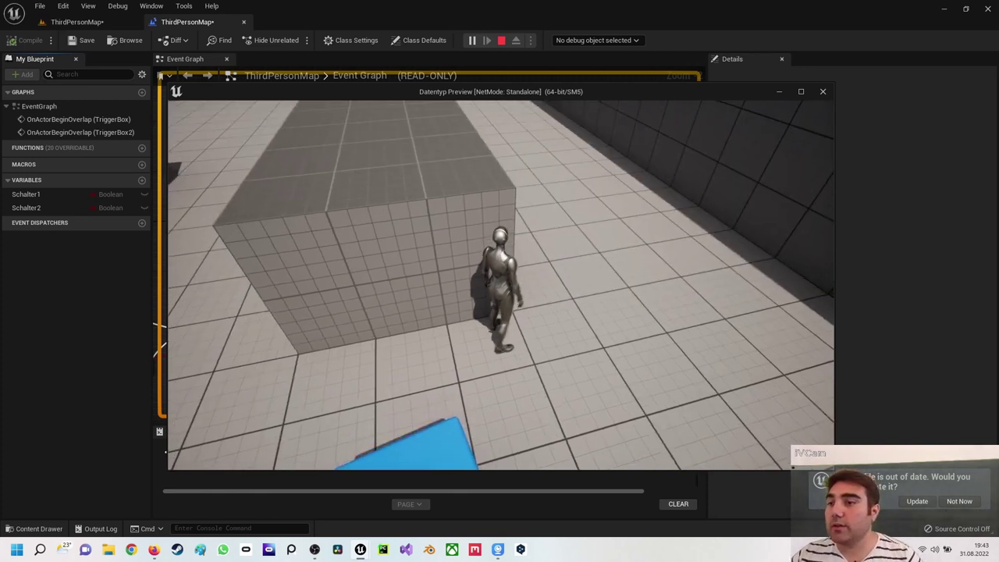
key("w")
key("w")
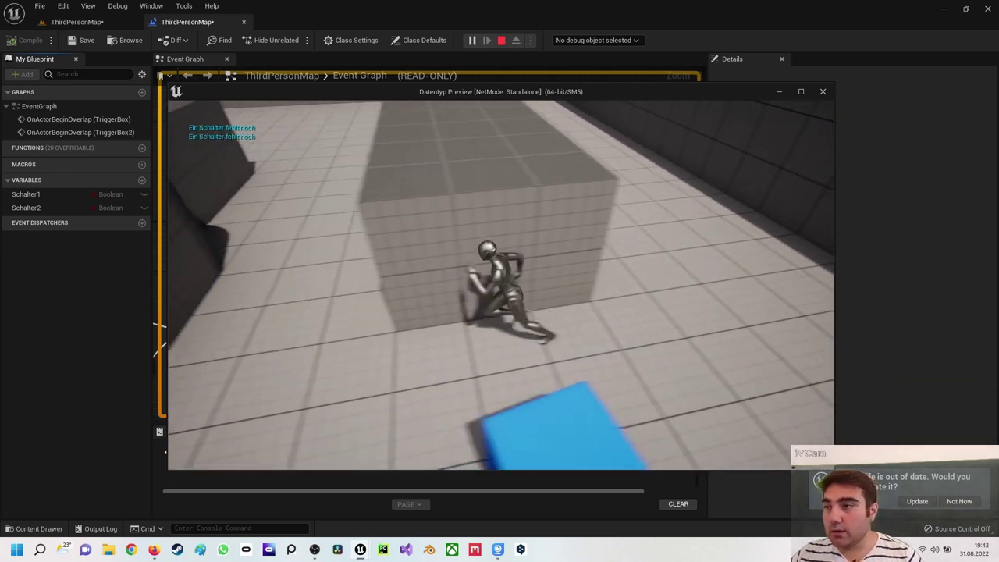
key("Escape")
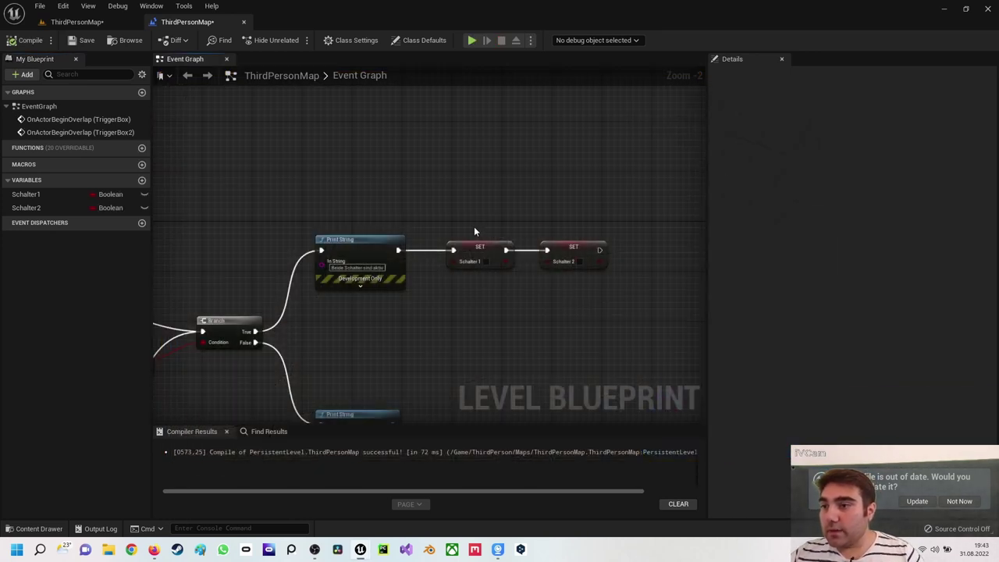
scroll(371, 281, "down", 3)
right_click_drag(372, 282, 401, 283)
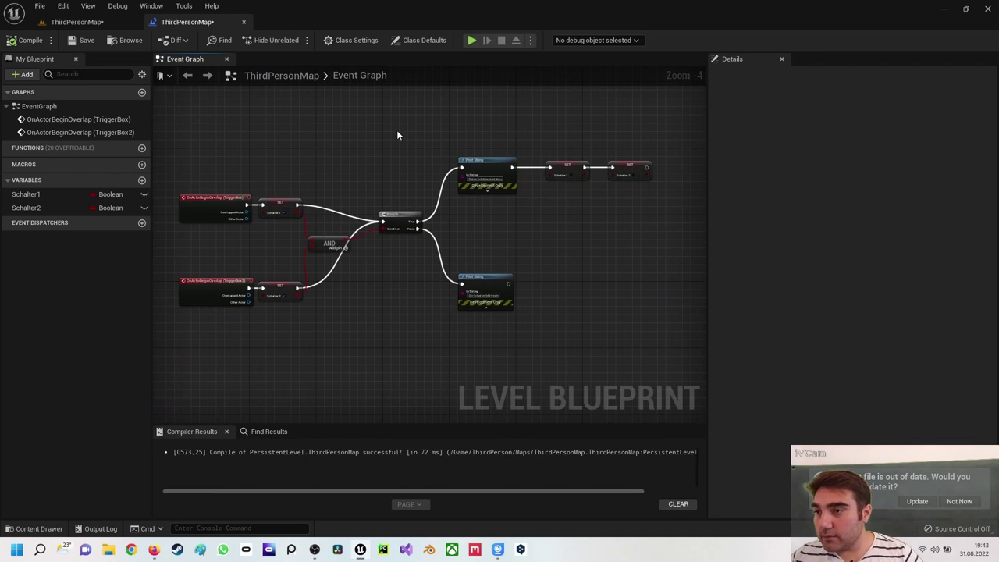
left_click_drag(397, 135, 598, 356)
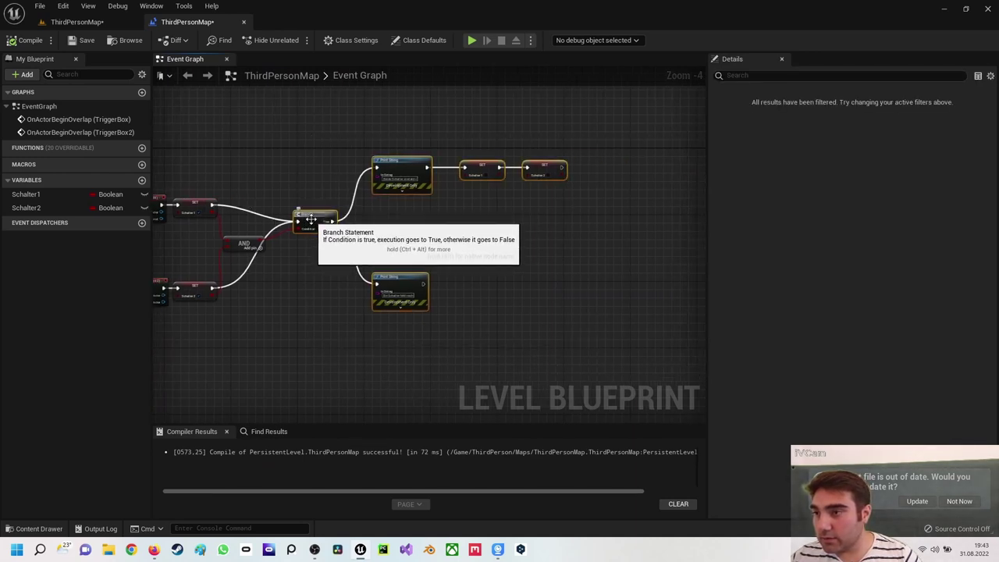
left_click(538, 251)
right_click_drag(576, 284, 566, 223)
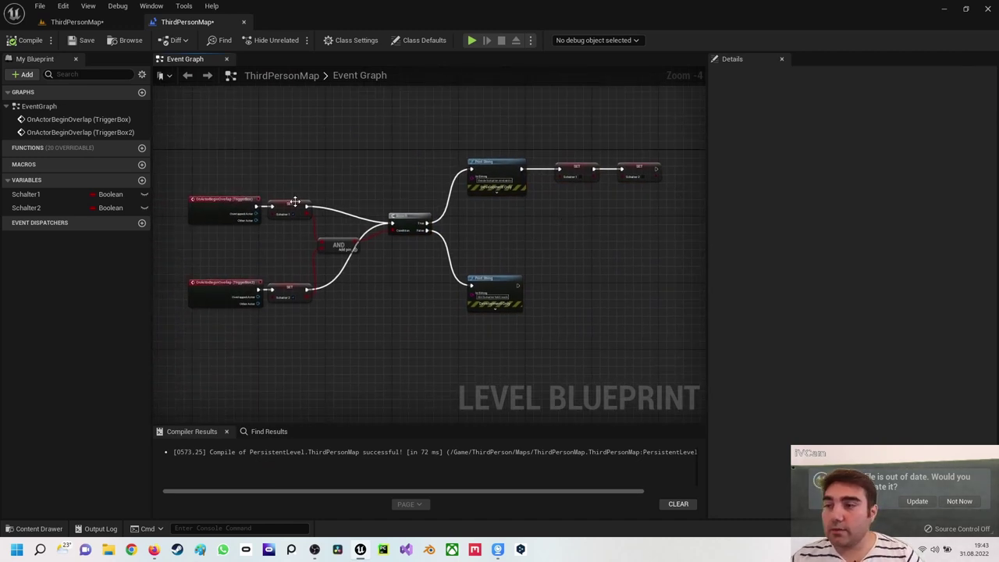
scroll(261, 189, "up", 2)
right_click_drag(258, 187, 379, 152)
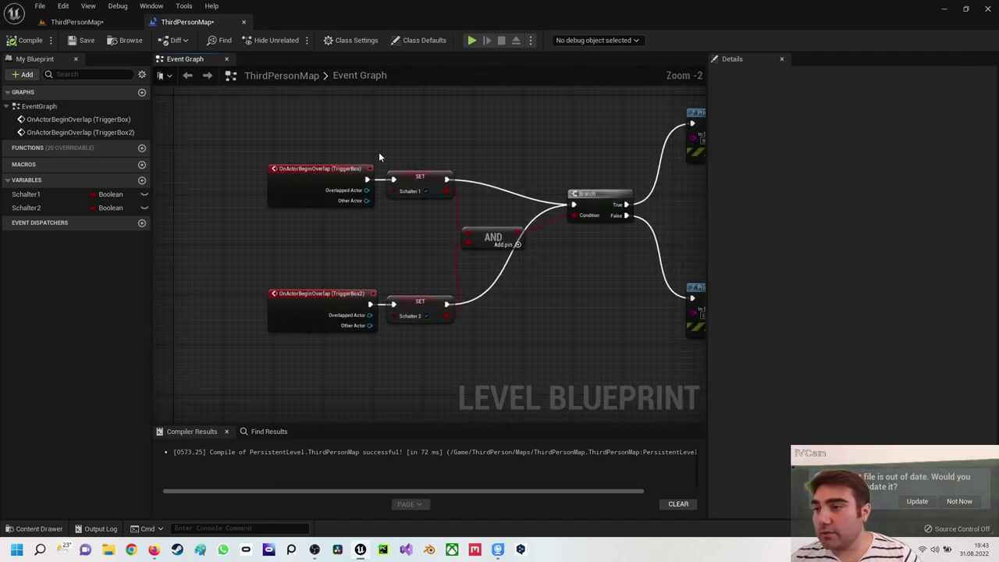
left_click(309, 205)
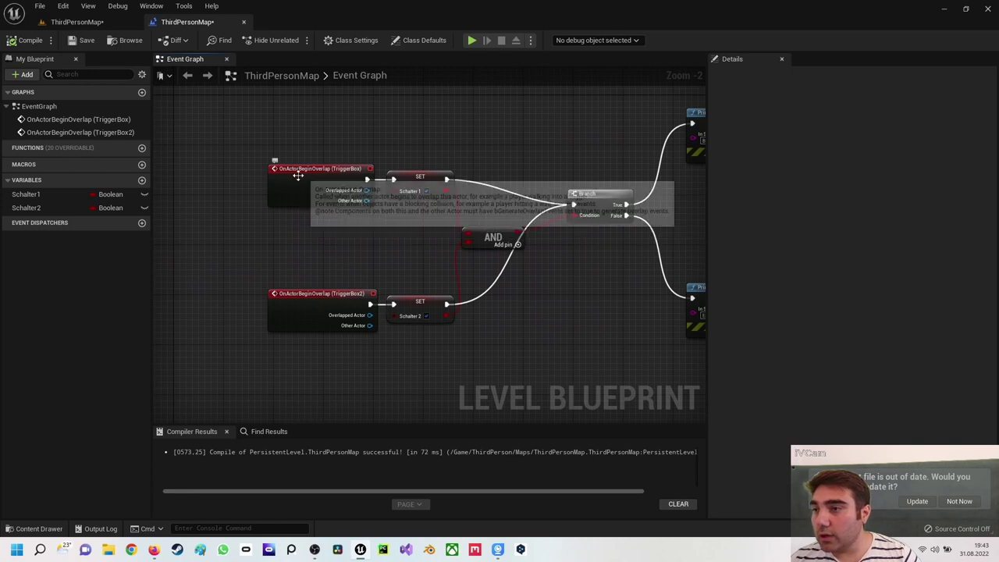
left_click(78, 22)
left_click(307, 203)
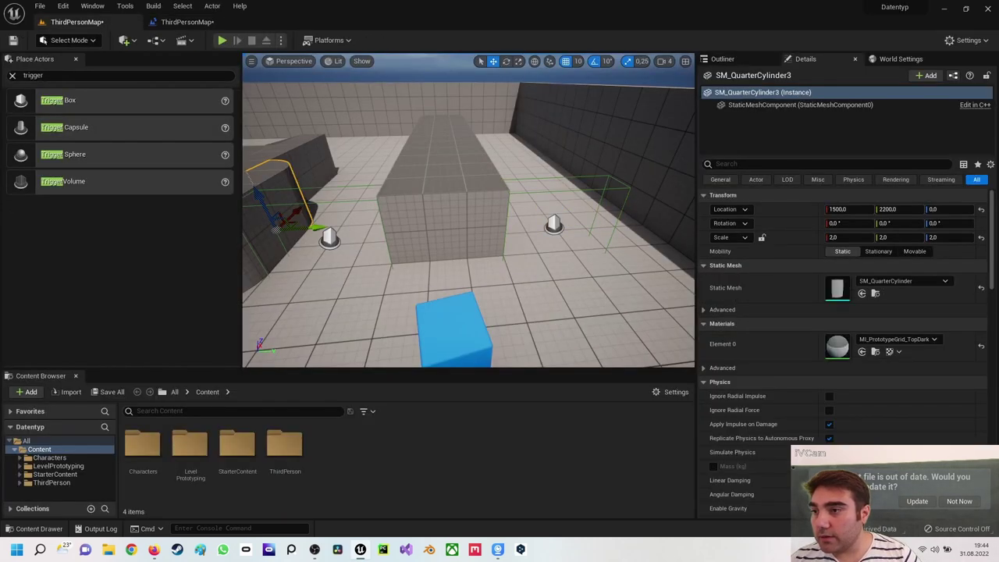
left_click(329, 238)
left_click(553, 225)
left_click(187, 21)
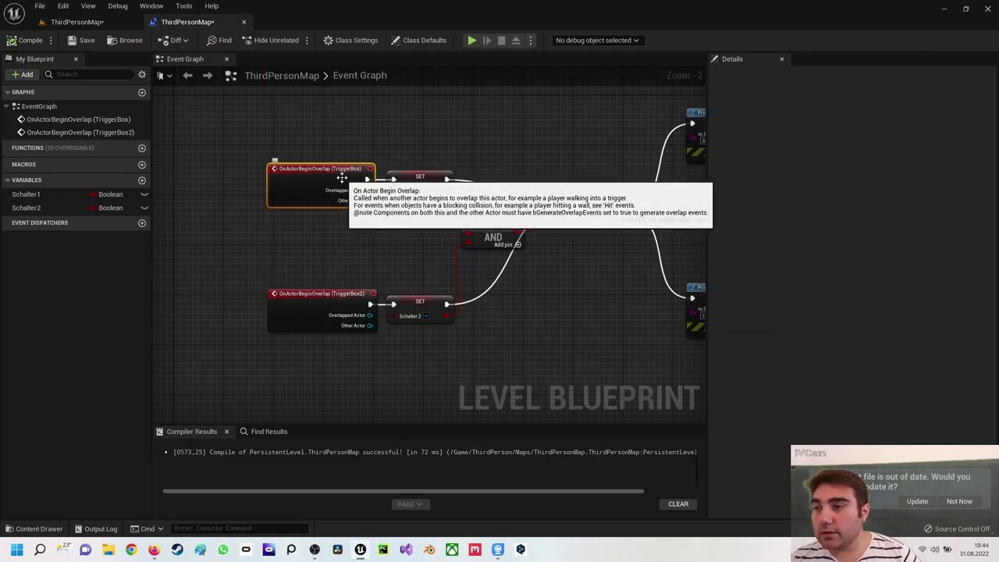
left_click(420, 194)
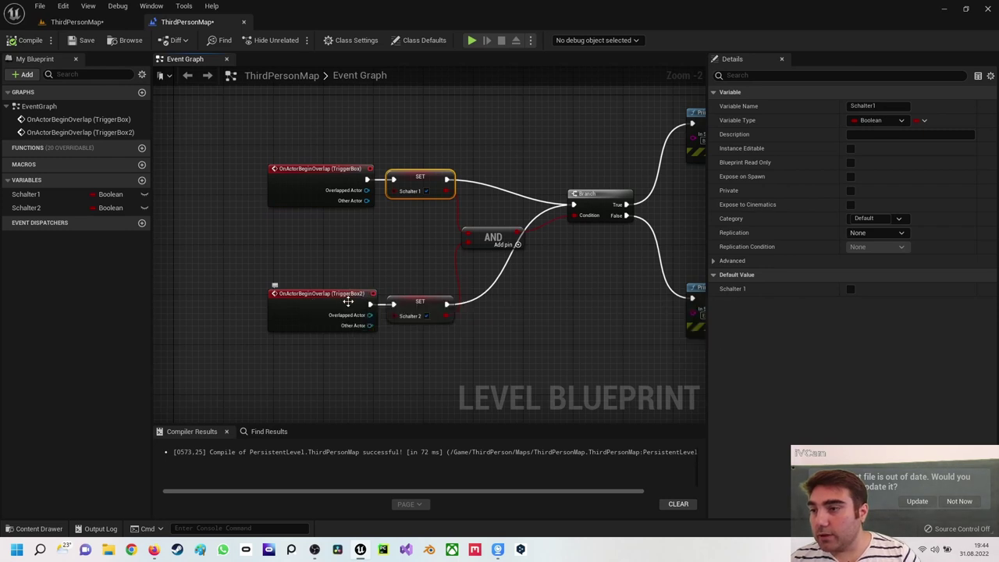
left_click(426, 314)
left_click(495, 239)
right_click_drag(494, 239, 320, 290)
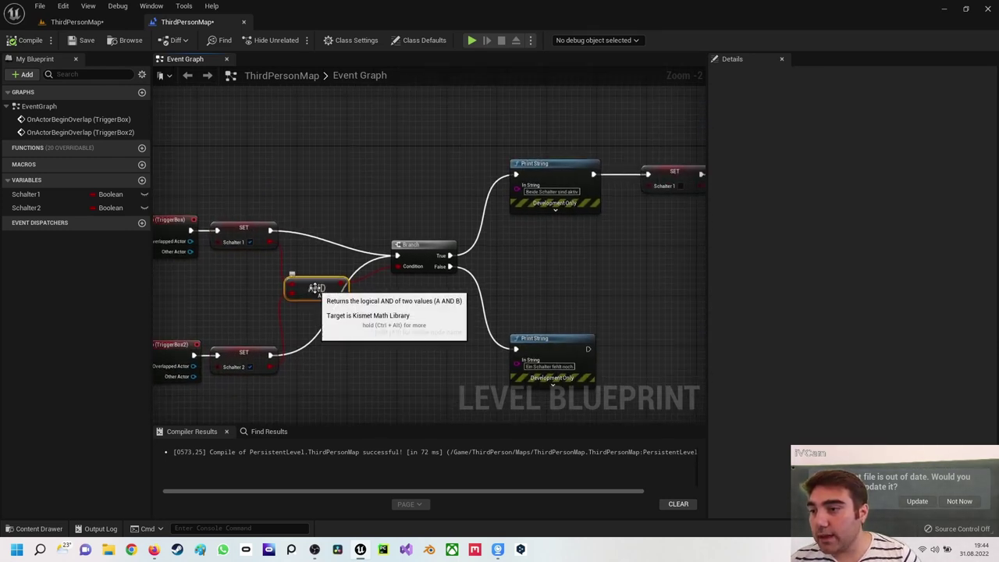
left_click(409, 258)
right_click_drag(409, 258, 271, 287)
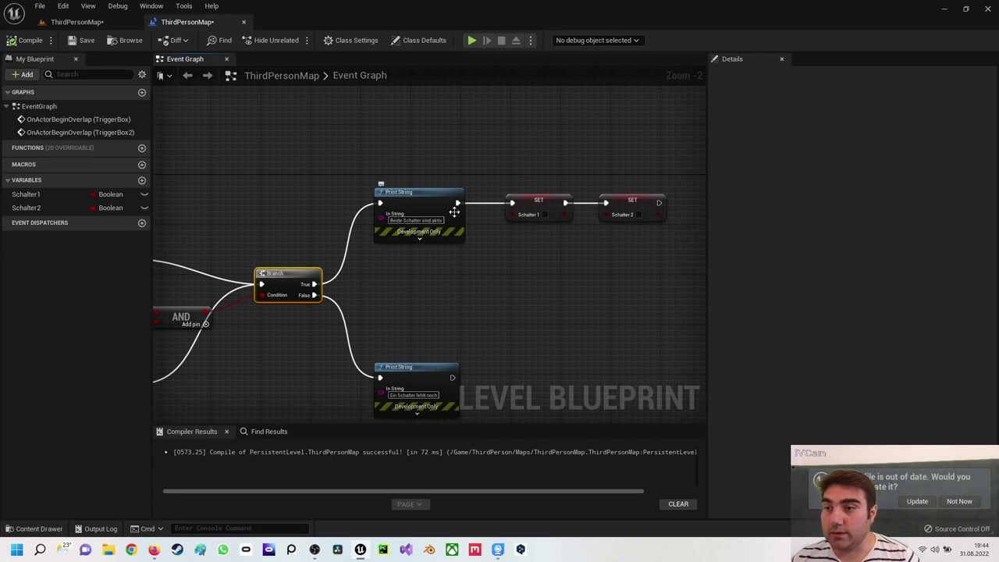
mouse_move(500, 157)
left_mouse_down()
mouse_move(576, 238)
mouse_move(657, 258)
left_mouse_up()
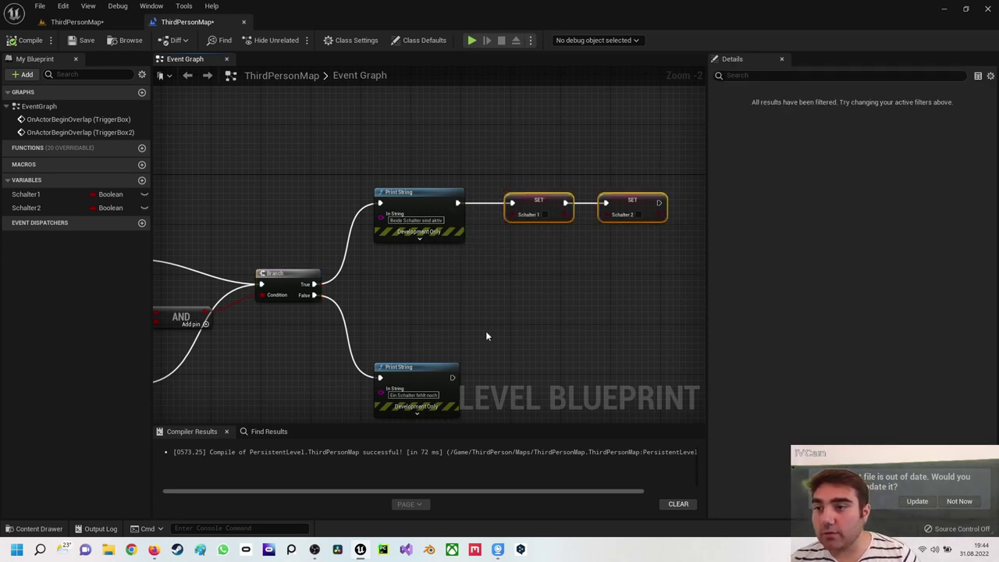
mouse_move(485, 331)
right_mouse_down()
mouse_move(507, 314)
mouse_move(400, 226)
right_mouse_up()
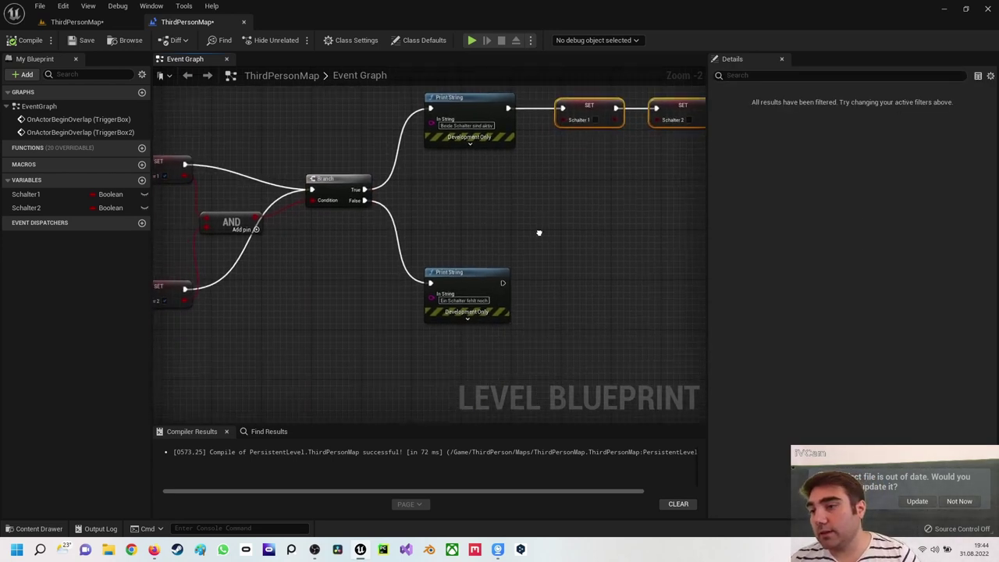
right_click_drag(359, 178, 429, 167)
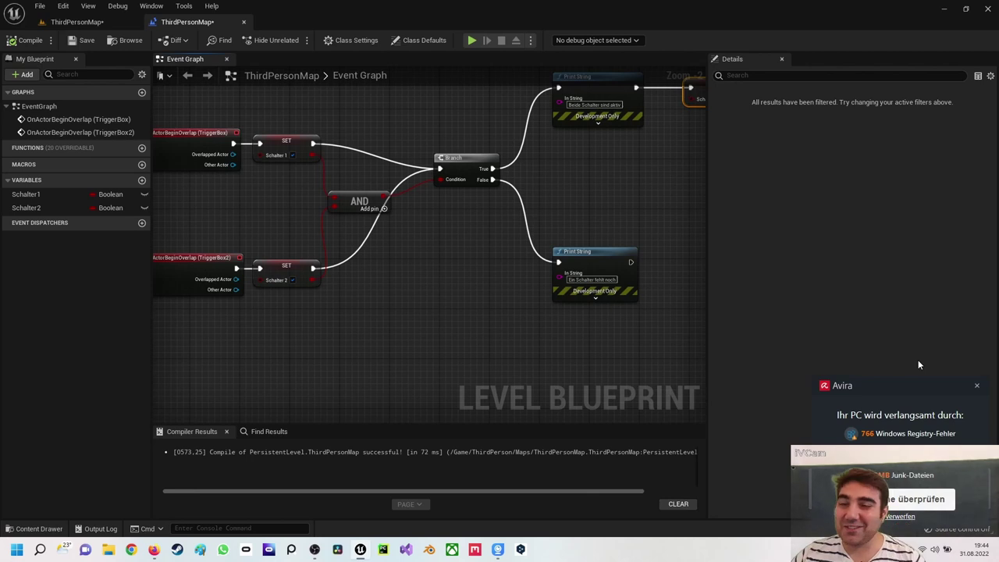
left_click(977, 386)
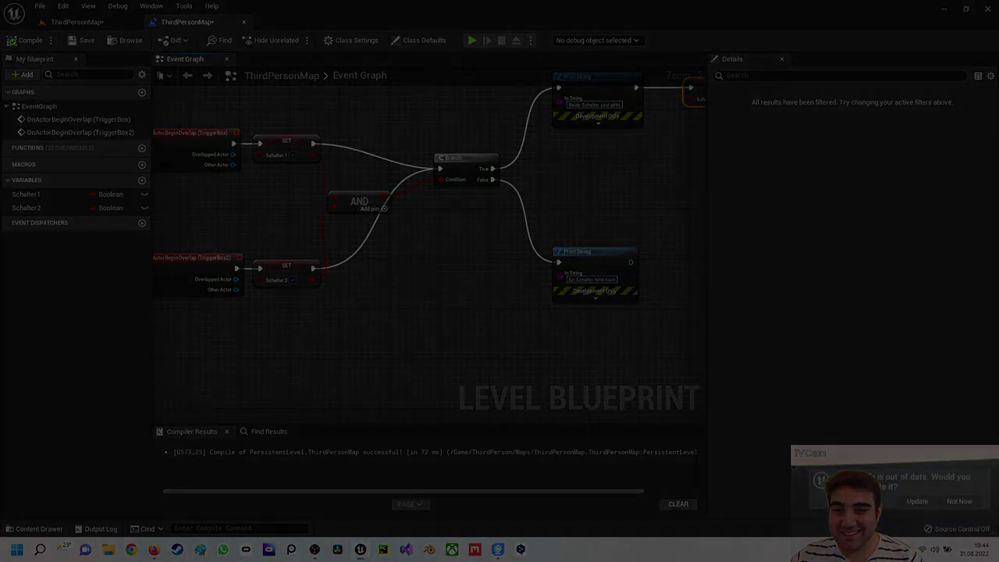